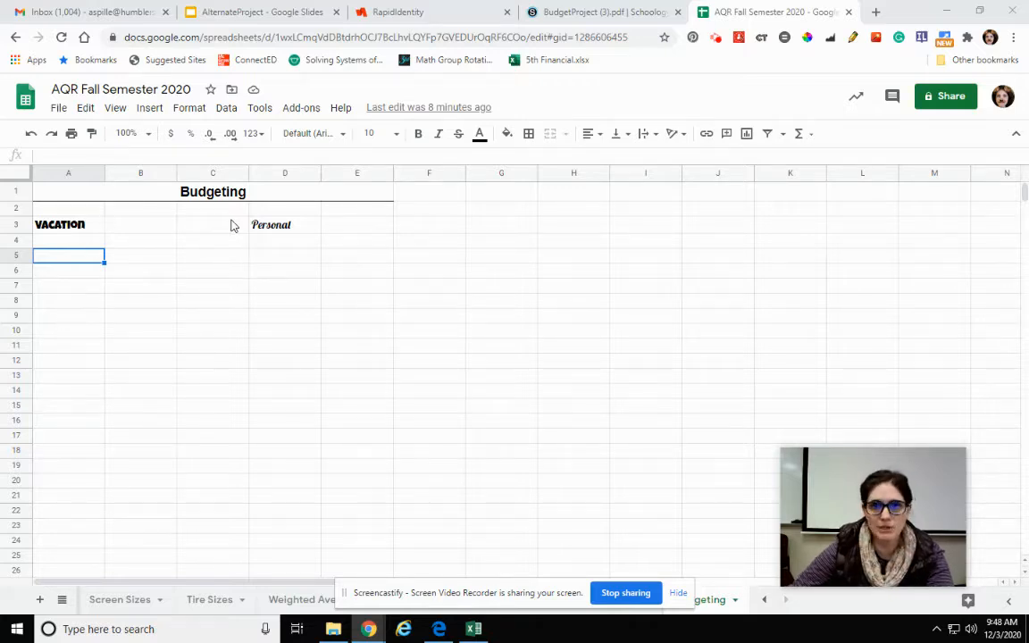
# - Enter the label "Number of People" in cell A5 under the Vacation heading
pyautogui.moveTo(518, 592); pyautogui.dragTo(413, 560)
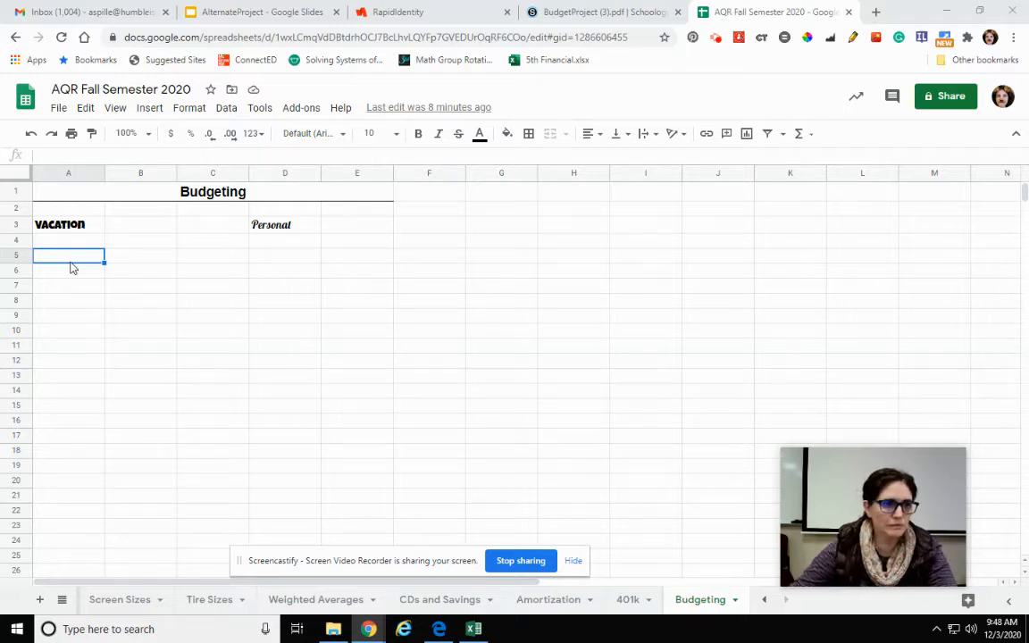
pyautogui.write('N')
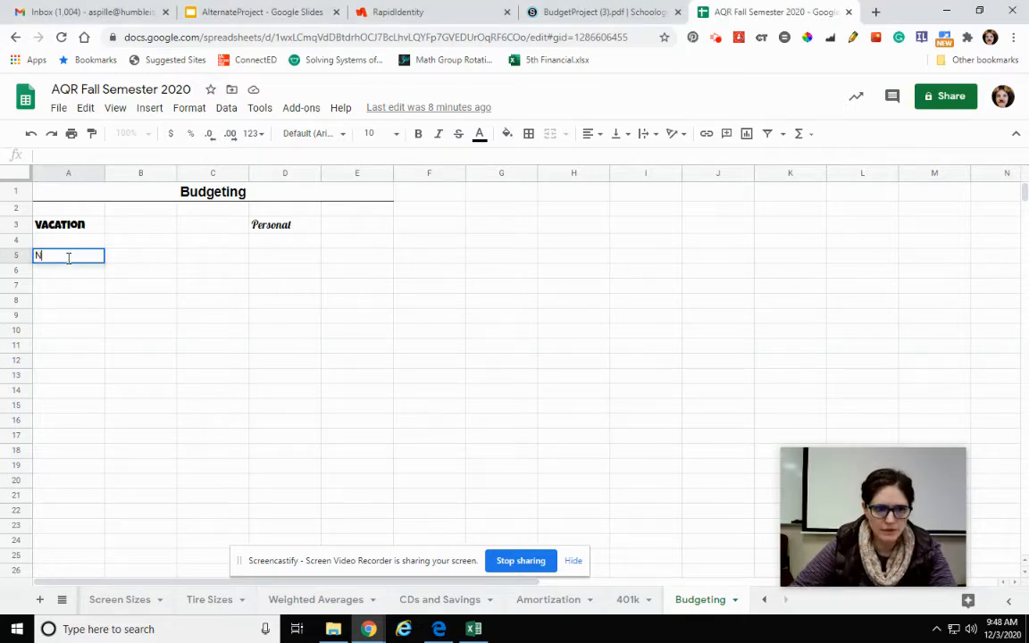
pyautogui.write('umber of People')
pyautogui.click(143, 315)
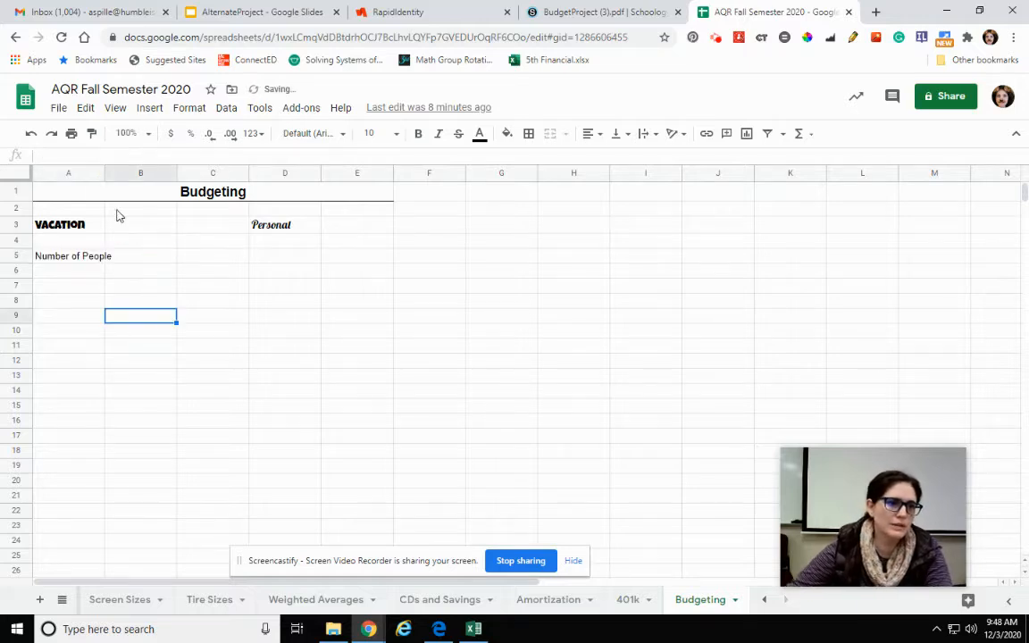
# - Widen column A to fit its label and move the "Personal" heading to cell G3
pyautogui.moveTo(104, 173); pyautogui.dragTo(124, 173)
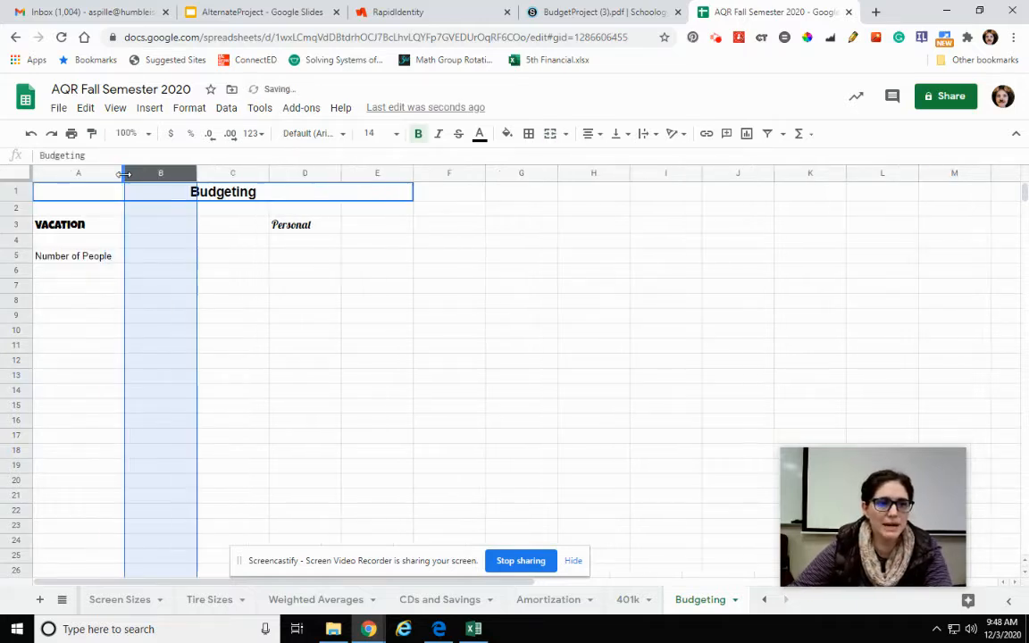
pyautogui.click(301, 230)
pyautogui.moveTo(305, 222); pyautogui.dragTo(518, 237)
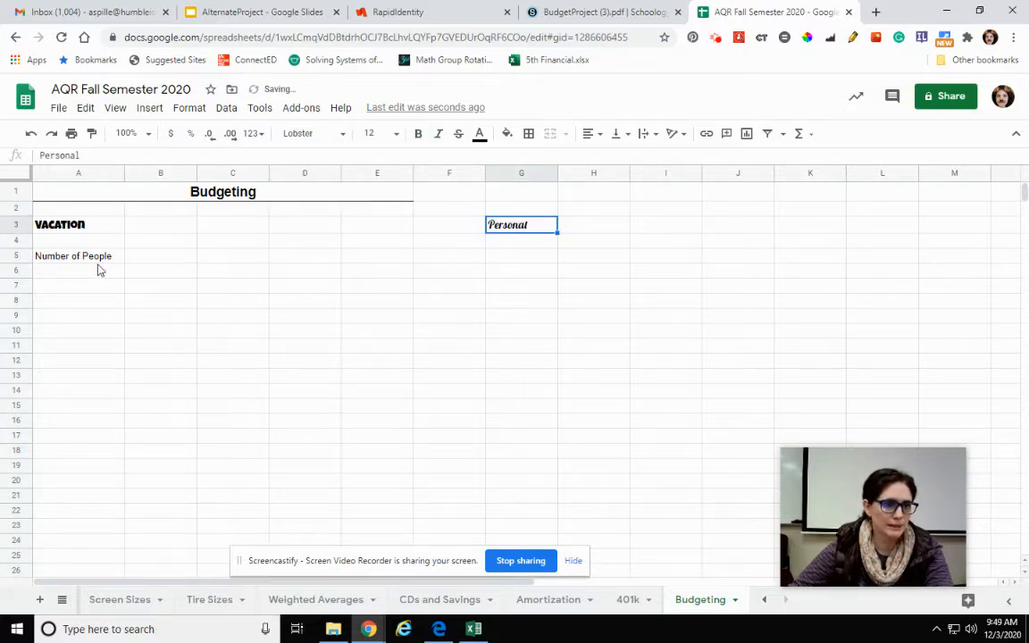
# - Enter 3 as the number of people in cell B5
pyautogui.click(144, 259)
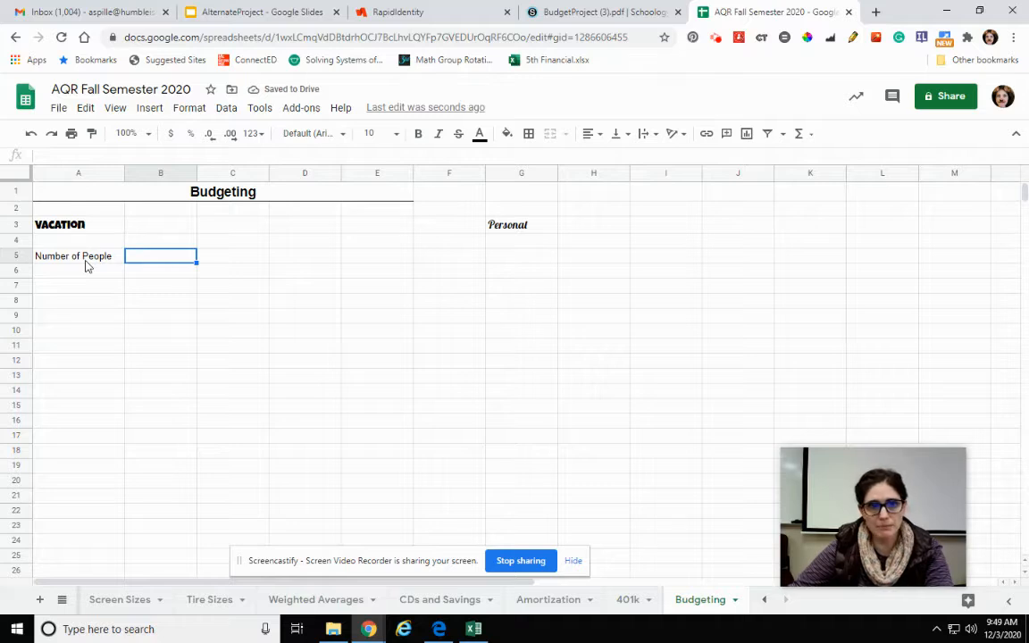
pyautogui.write('3')
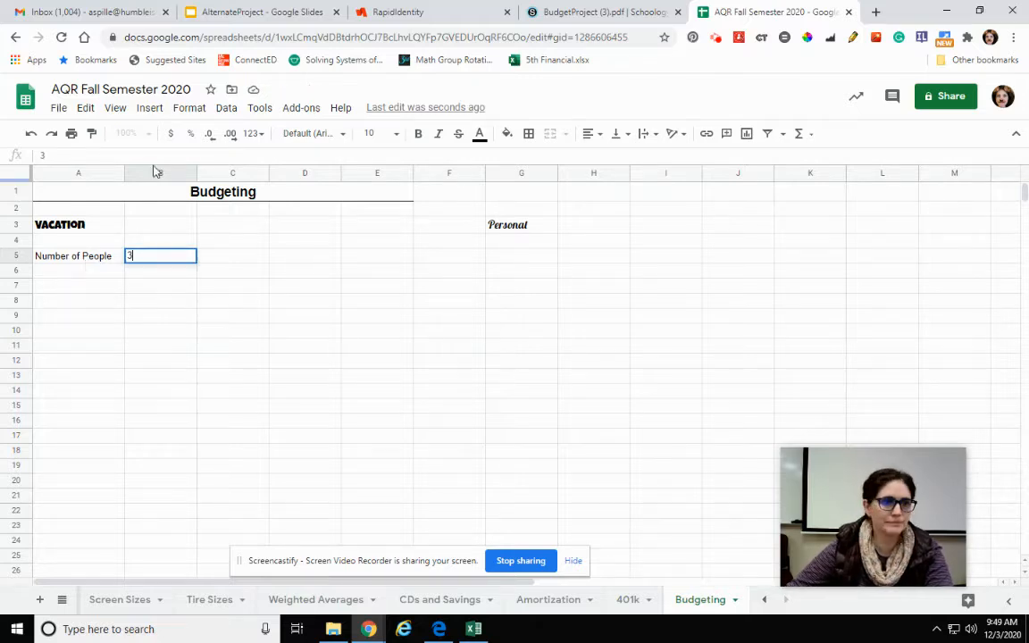
pyautogui.click(61, 269)
# - List the expense labels Flight, Hotel and Food down column A, starting in cell A7
pyautogui.click(67, 286)
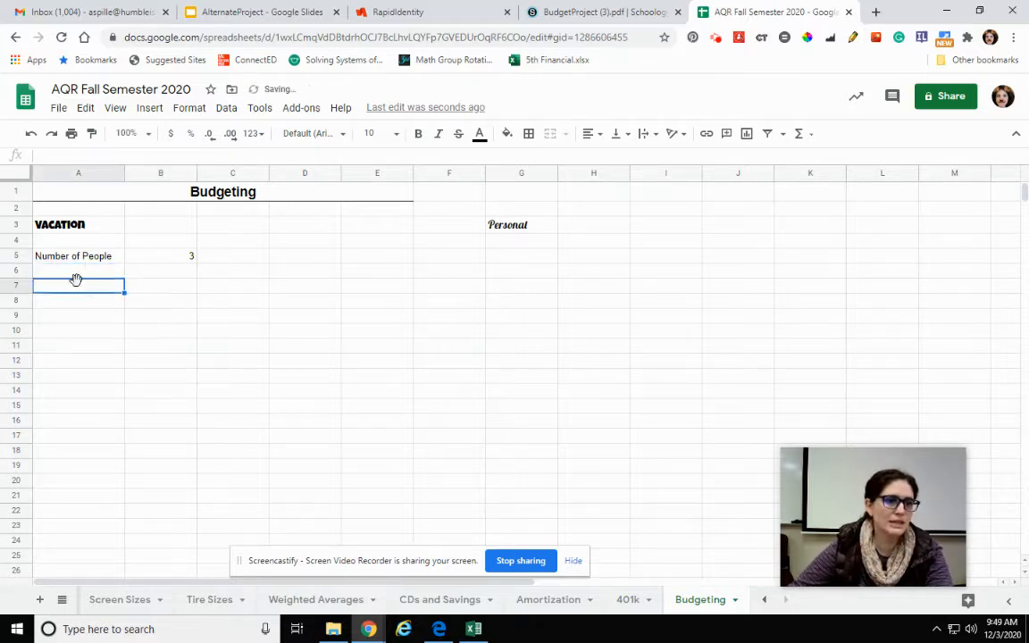
pyautogui.write('Flight')
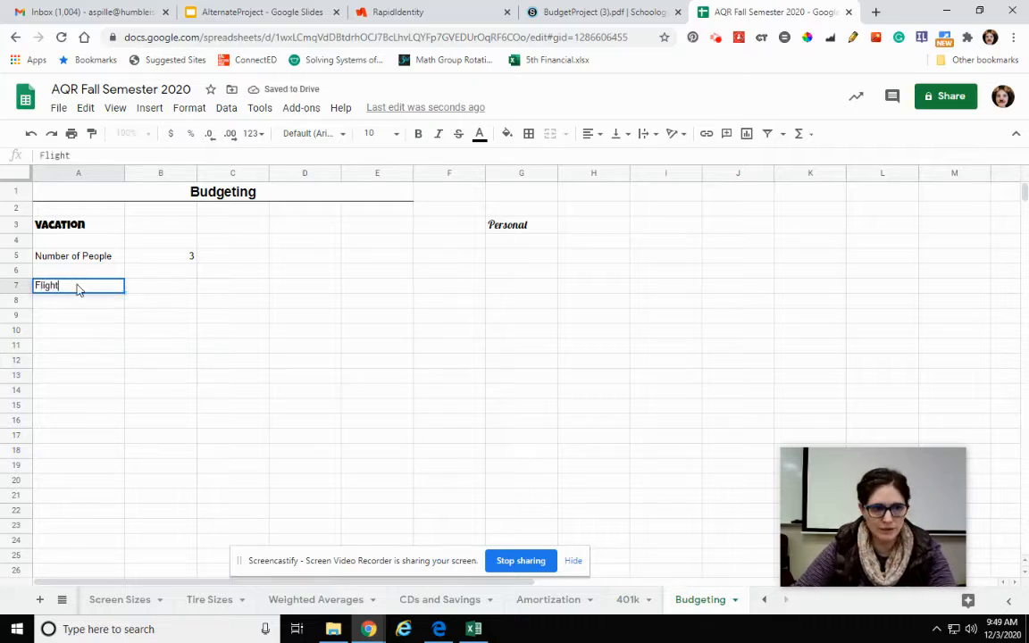
pyautogui.press('Return')
pyautogui.write('Hot')
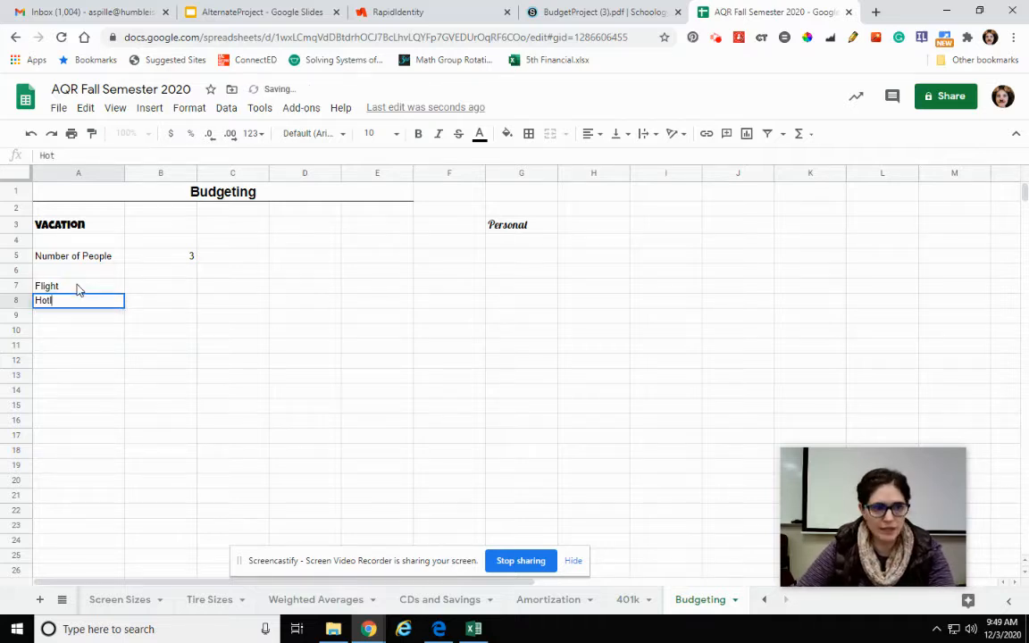
pyautogui.write('el')
pyautogui.press('Return')
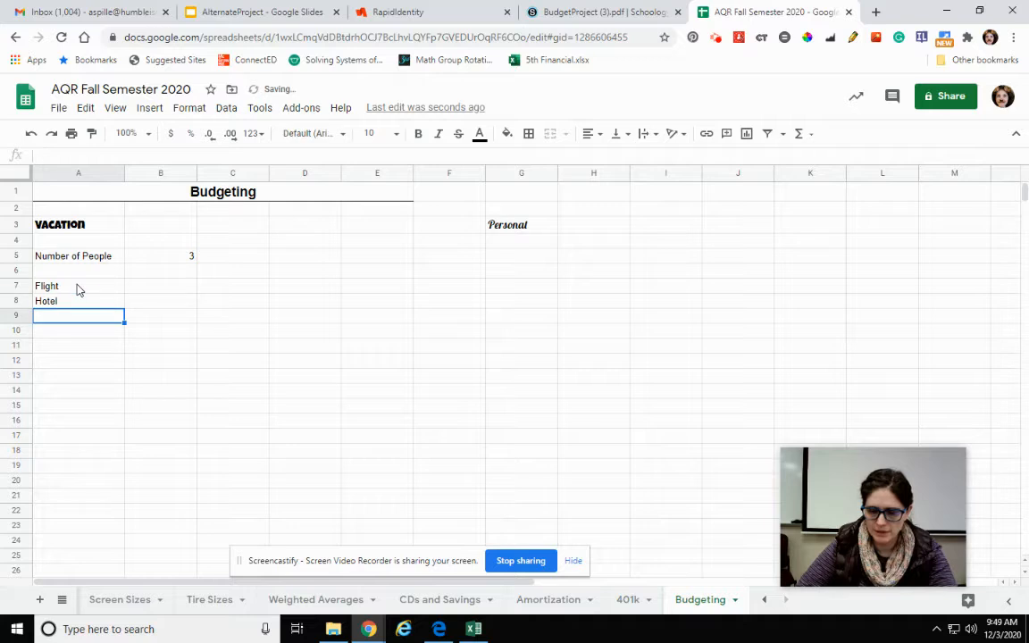
pyautogui.write('Food')
pyautogui.press('Return')
# - Continue the expense list in A10 to A13 with Entertainment, Fun, Shopping and Total
pyautogui.write('Entertainment')
pyautogui.press('Return')
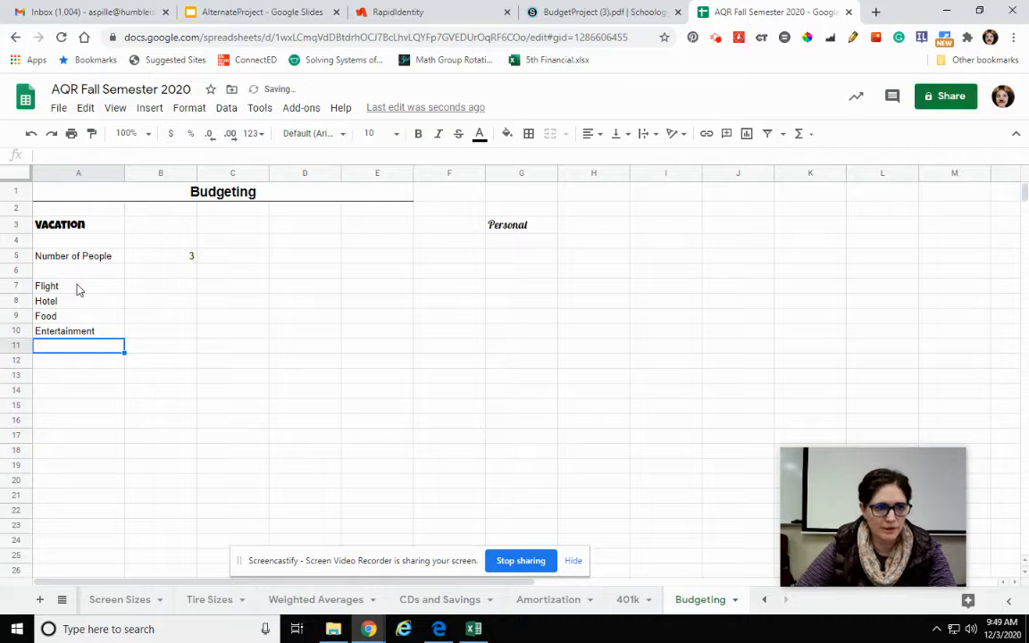
pyautogui.write('Fun')
pyautogui.press('Return')
pyautogui.write('Shopping')
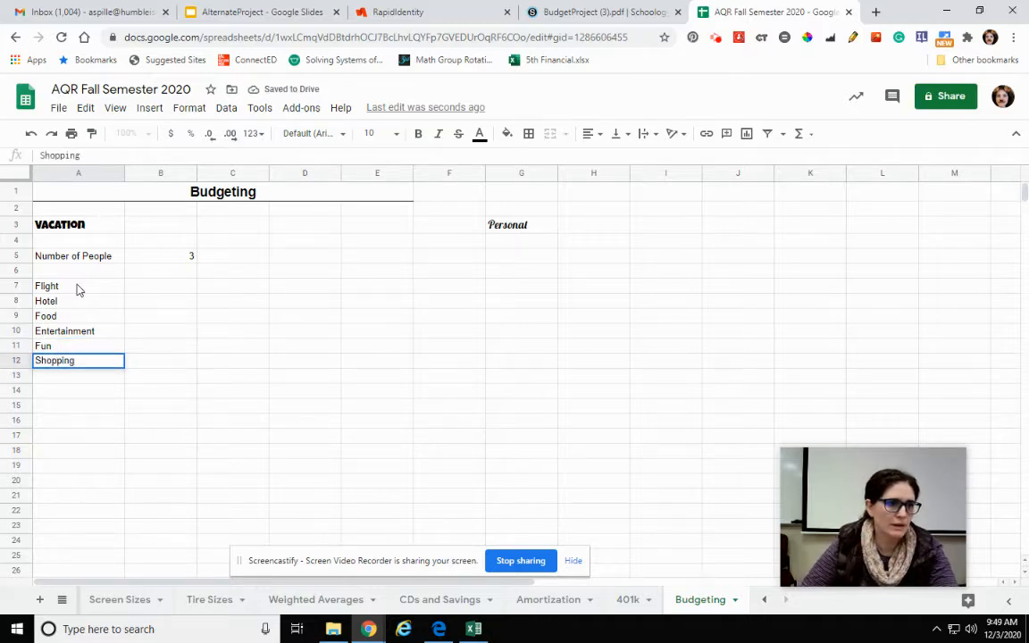
pyautogui.press('Return')
pyautogui.write('Total')
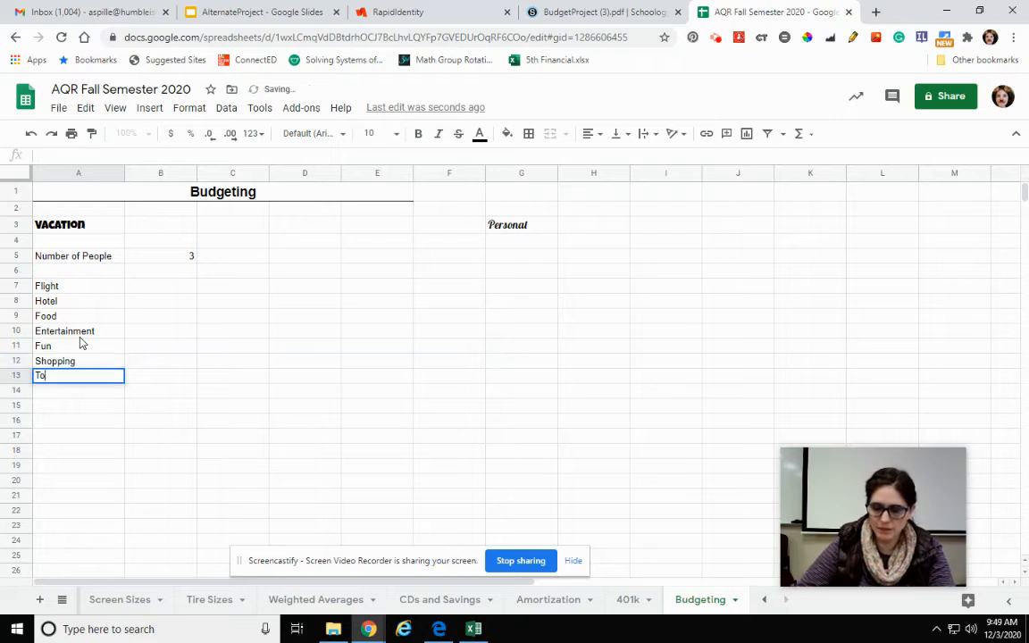
pyautogui.click(132, 461)
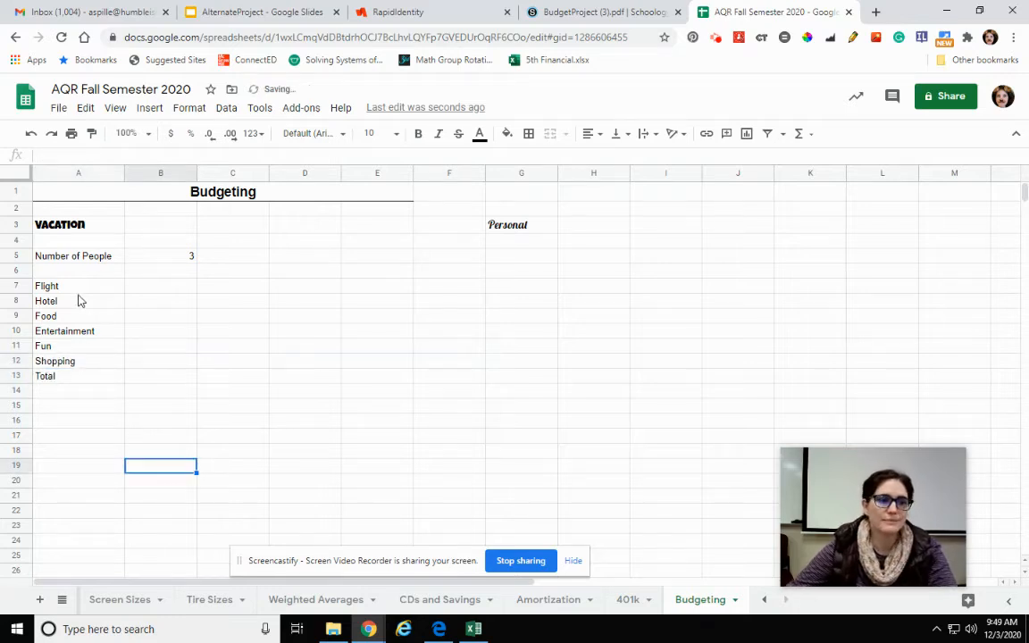
# - Make the expense labels from Flight to Total in A7:A13 bold
pyautogui.moveTo(76, 287); pyautogui.dragTo(77, 376)
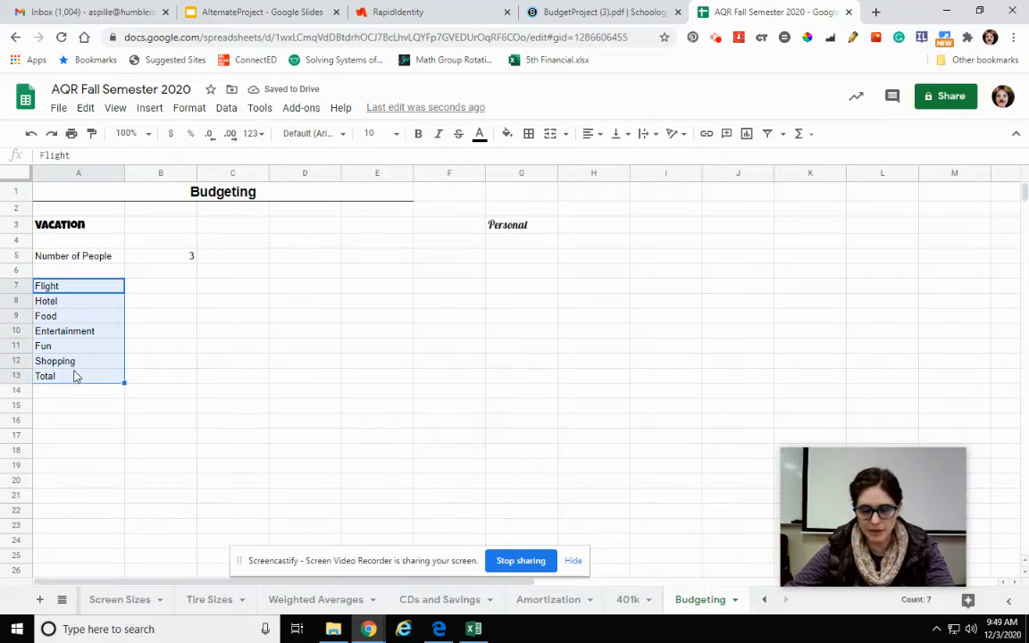
pyautogui.hotkey('ctrl', 'b')
pyautogui.click(135, 359)
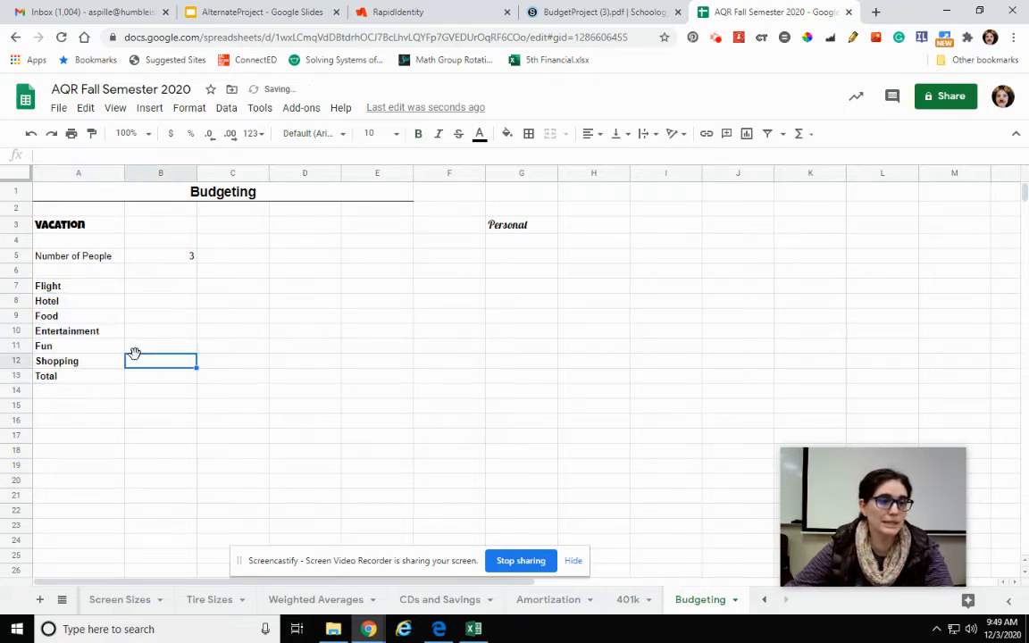
# - Add the column headings "price each" in B6 and "total" in C6
pyautogui.click(149, 273)
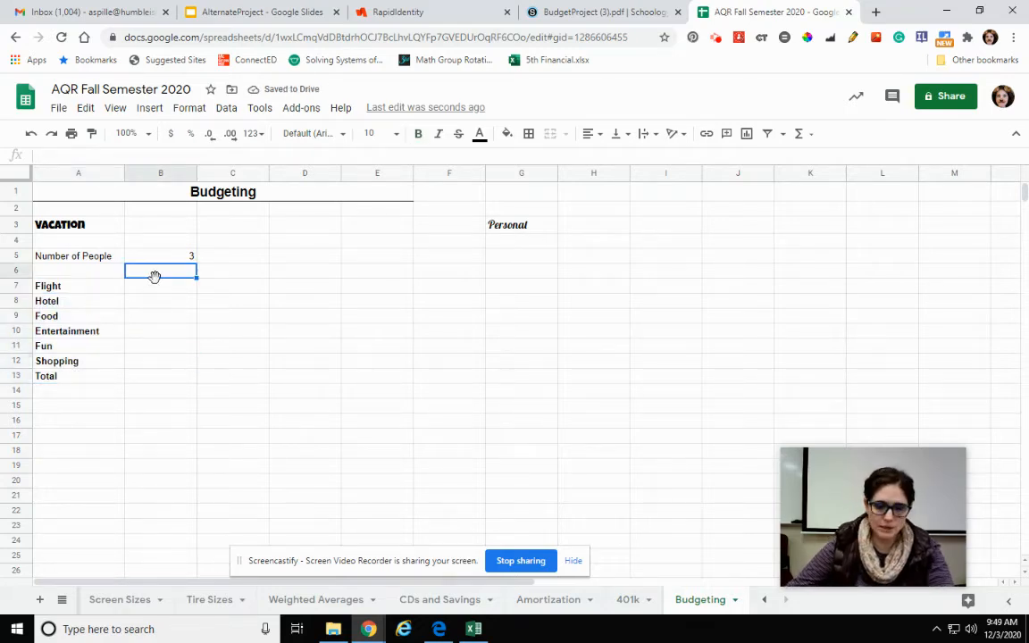
pyautogui.write('price each')
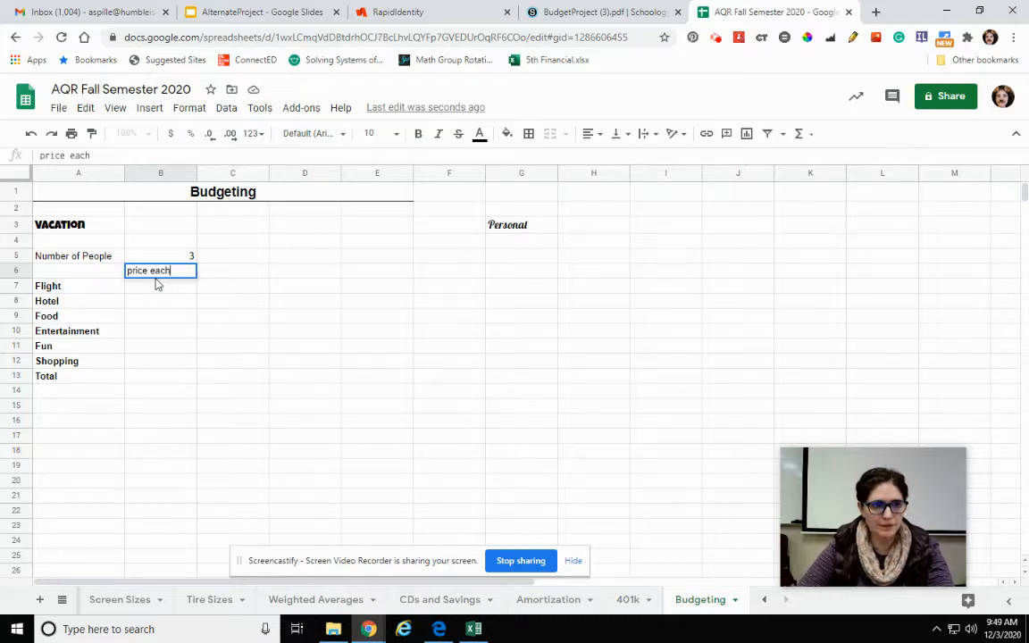
pyautogui.press('Tab')
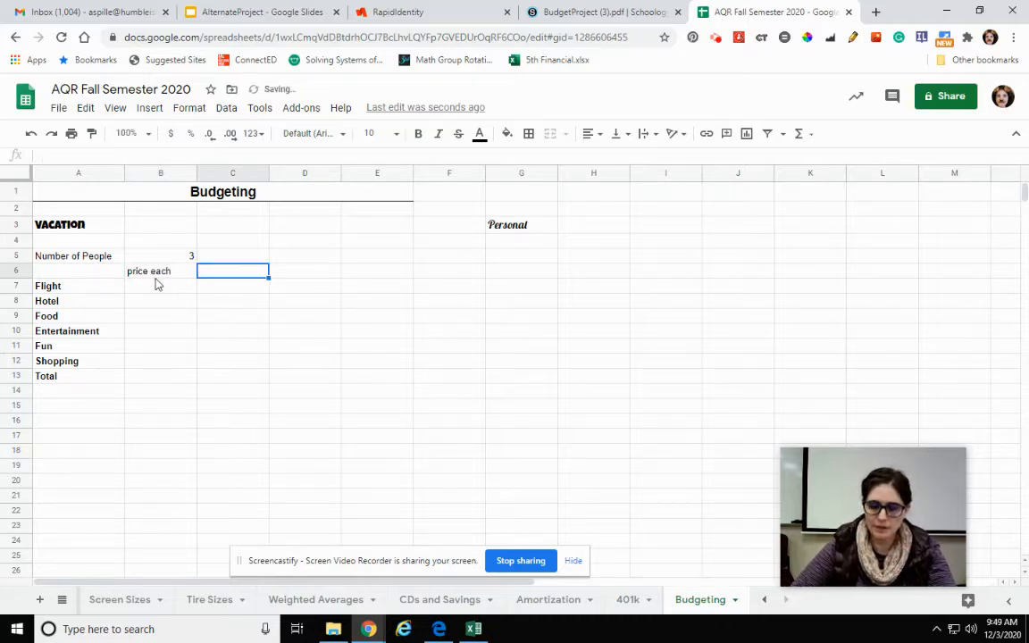
pyautogui.write('total')
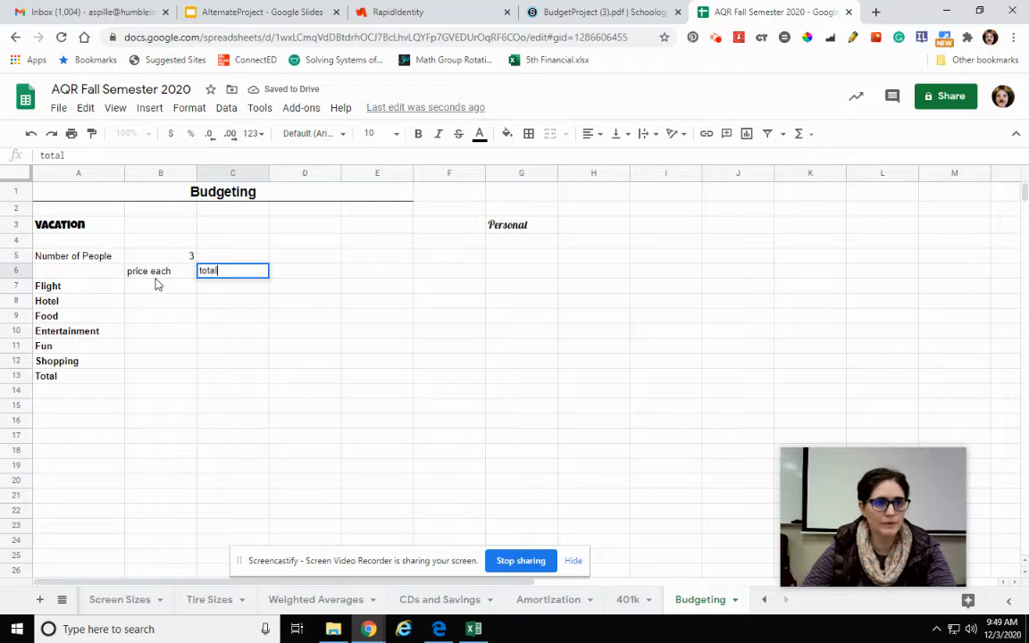
pyautogui.click(172, 342)
# - Enter the prices 1000 for Flight, 123 for Hotel and 500 for Food in B7:B9
pyautogui.click(163, 289)
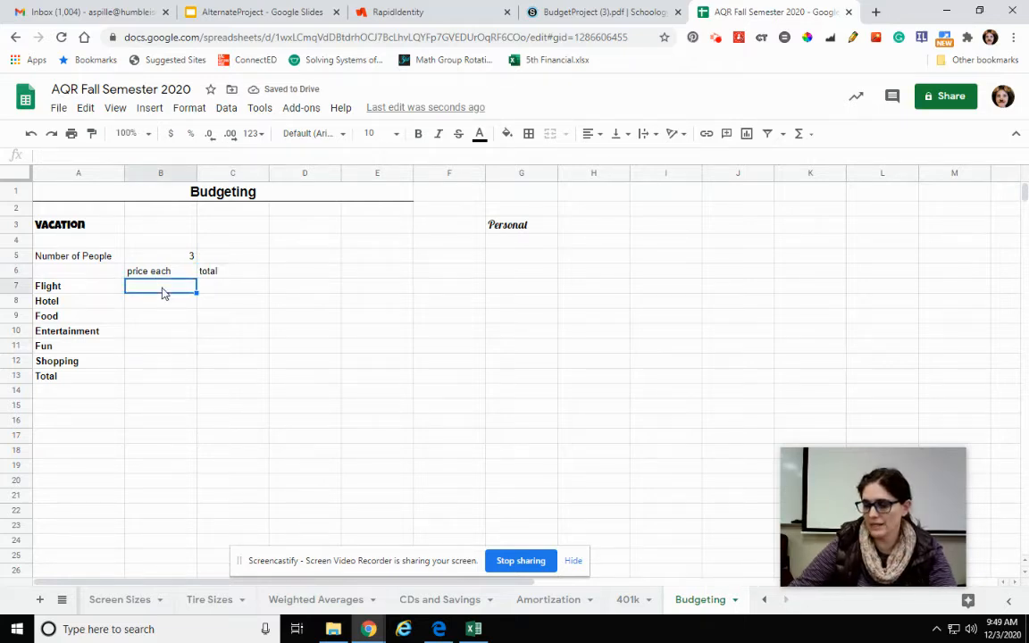
pyautogui.write('1000')
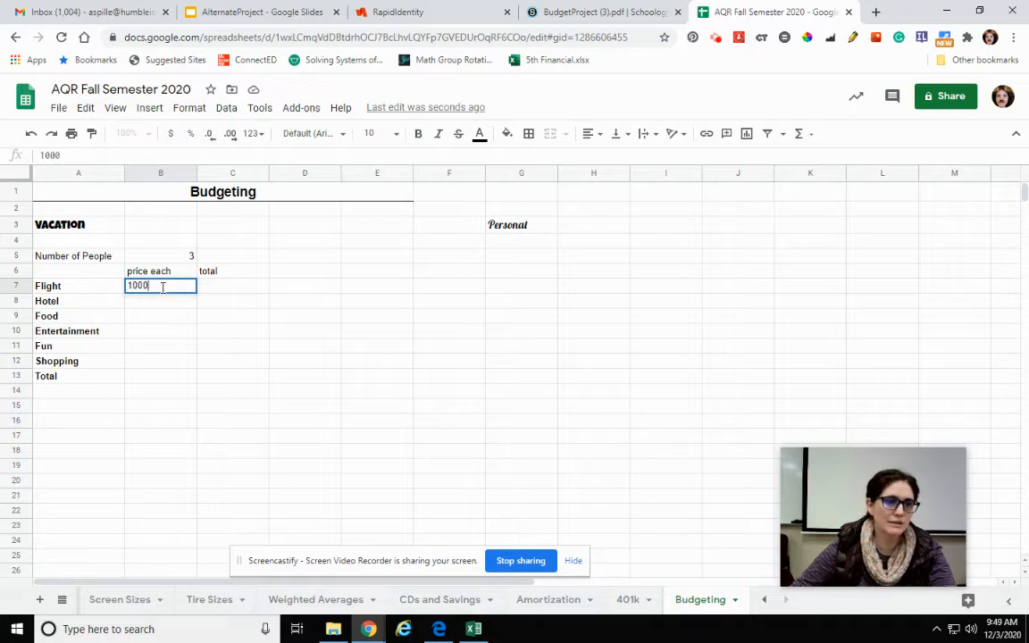
pyautogui.press('Return')
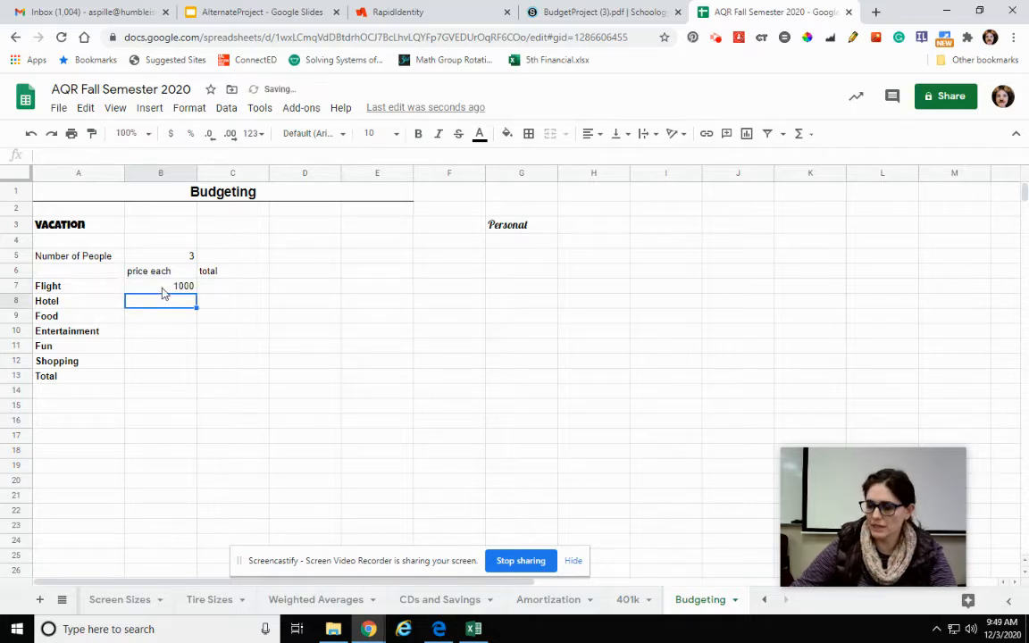
pyautogui.write('123')
pyautogui.press('Return')
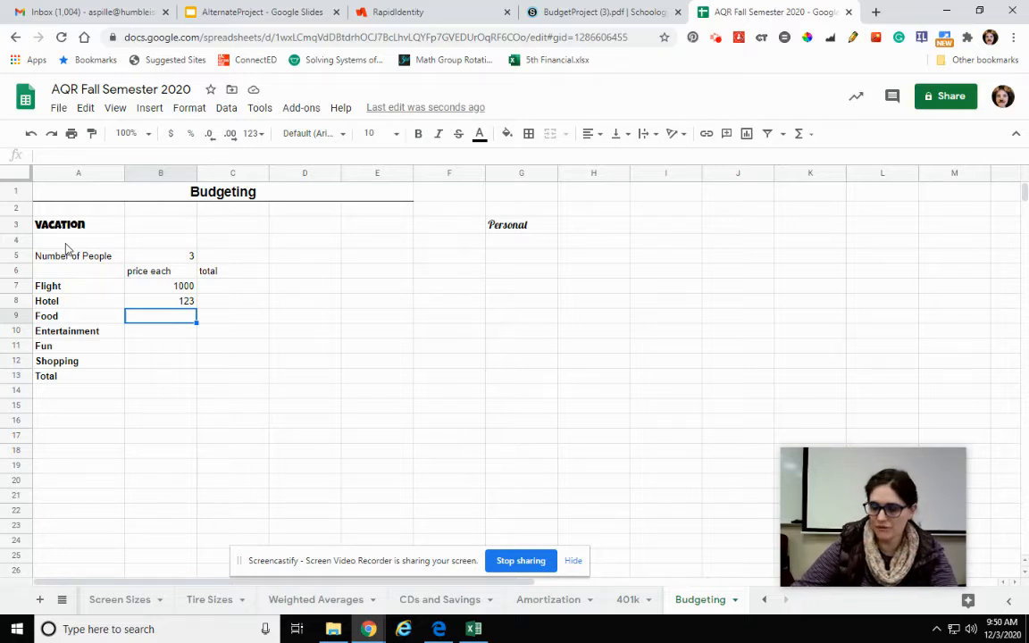
pyautogui.write('500')
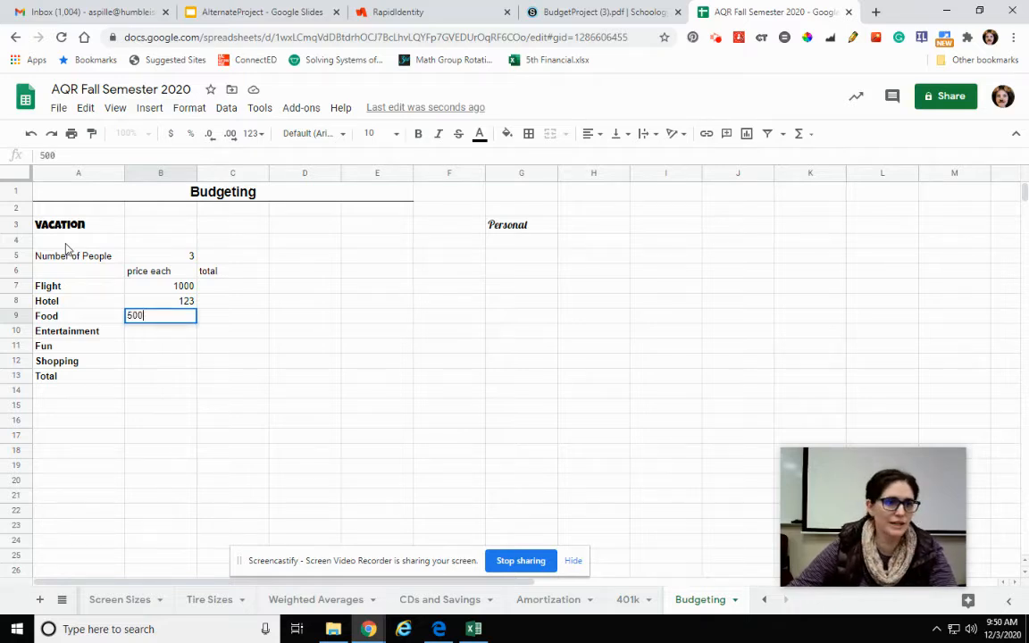
pyautogui.press('Return')
# - Change the Hotel price in B8 to 2500
pyautogui.press('Up')
pyautogui.press('Up')
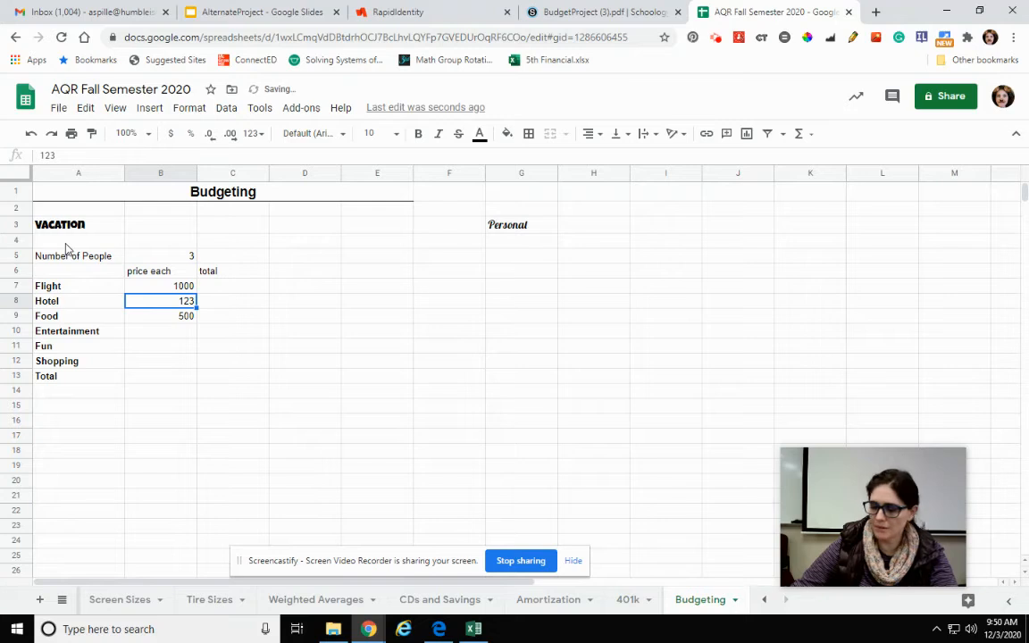
pyautogui.write('2500')
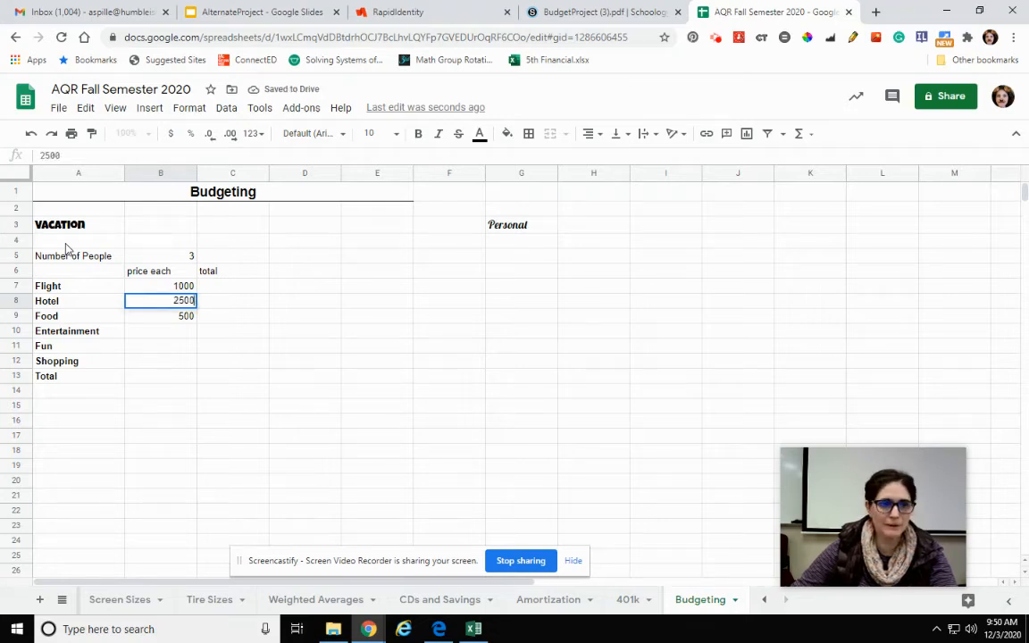
pyautogui.press('Return')
# - Enter the prices 1200 for Entertainment, 300 for Fun and 1000 for Shopping in B10:B12
pyautogui.press('Return')
pyautogui.write('1200')
pyautogui.press('Return')
pyautogui.write('300')
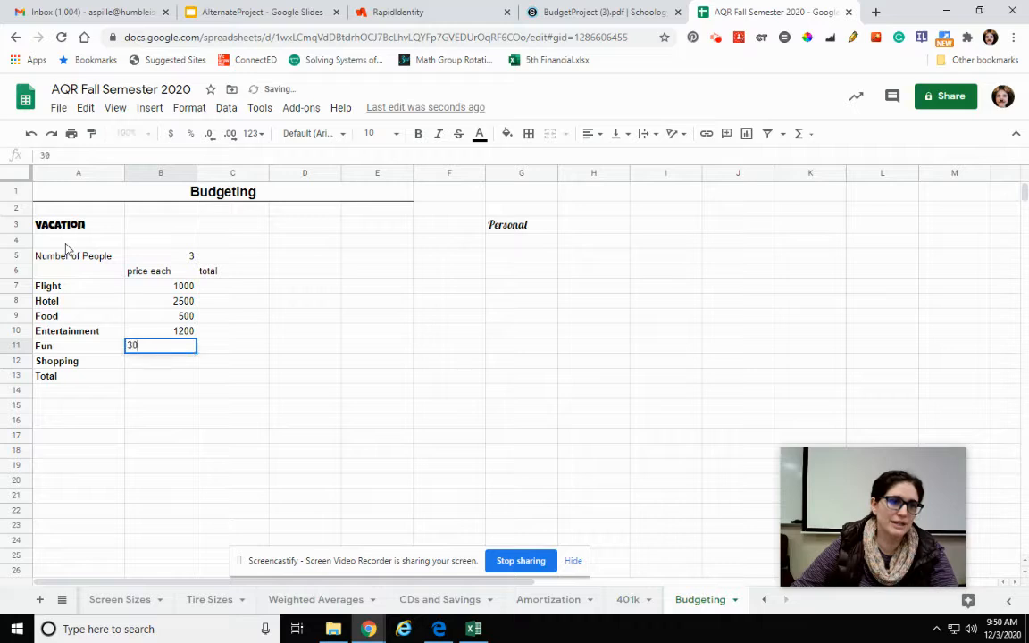
pyautogui.press('Return')
pyautogui.write('1000')
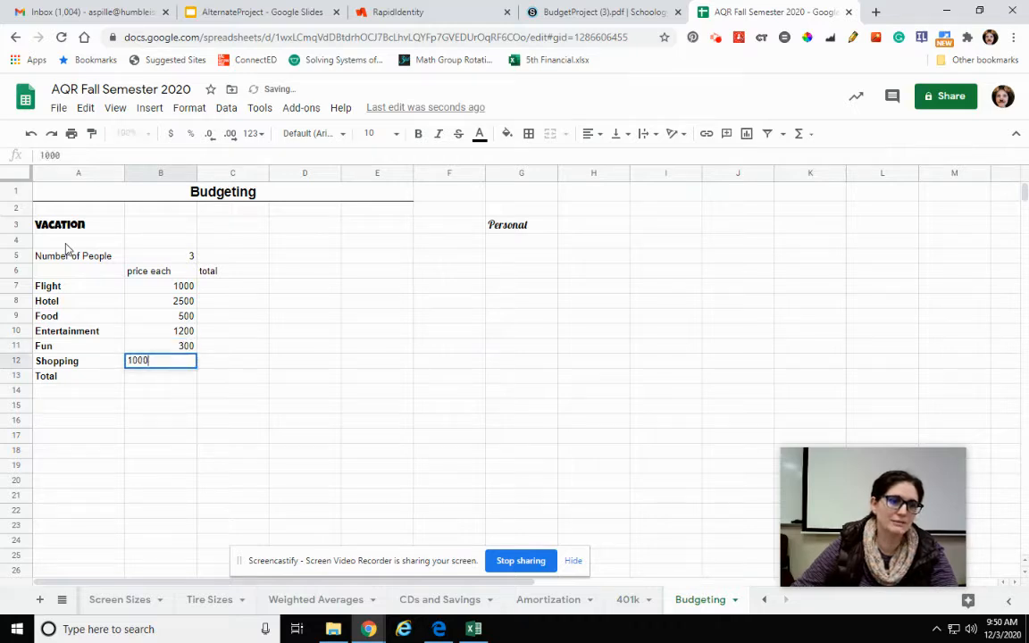
pyautogui.press('Return')
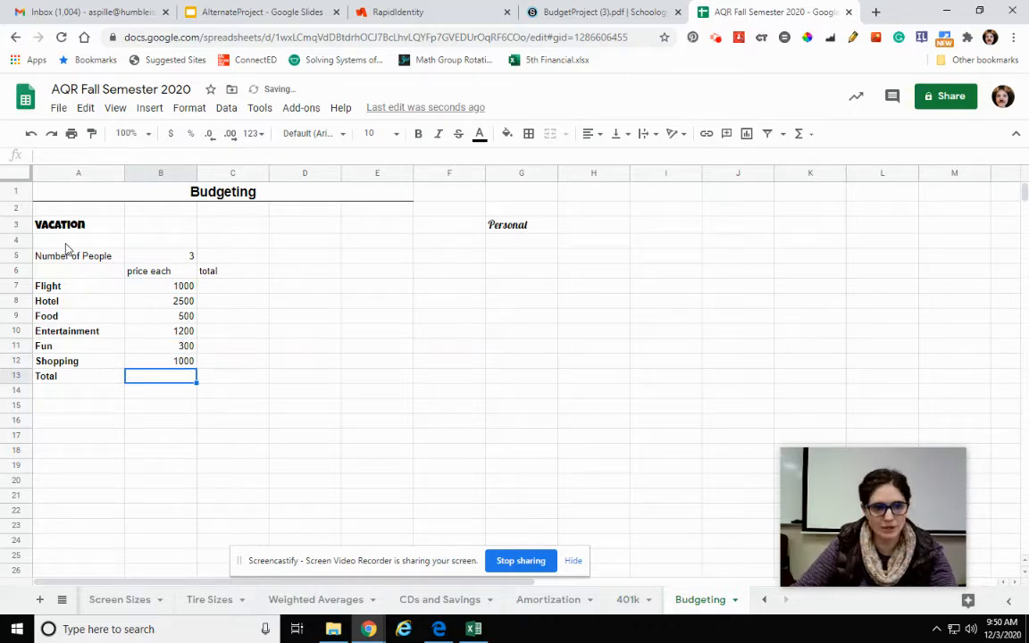
# - Delete the "total" heading from cell C6, leaving the Total row's price cell without a formula
pyautogui.write('=')
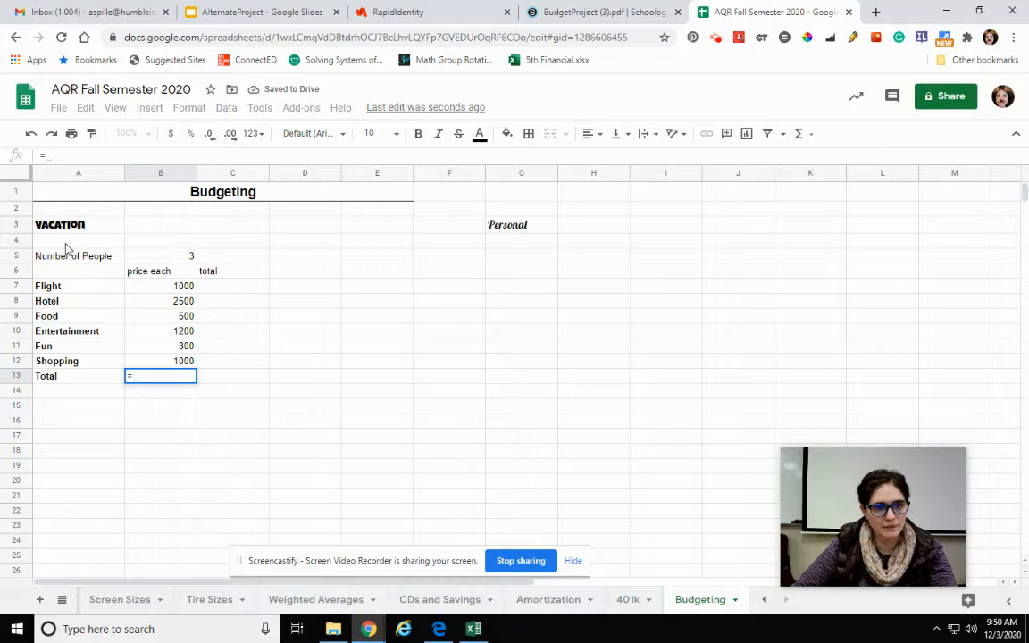
pyautogui.press('Escape')
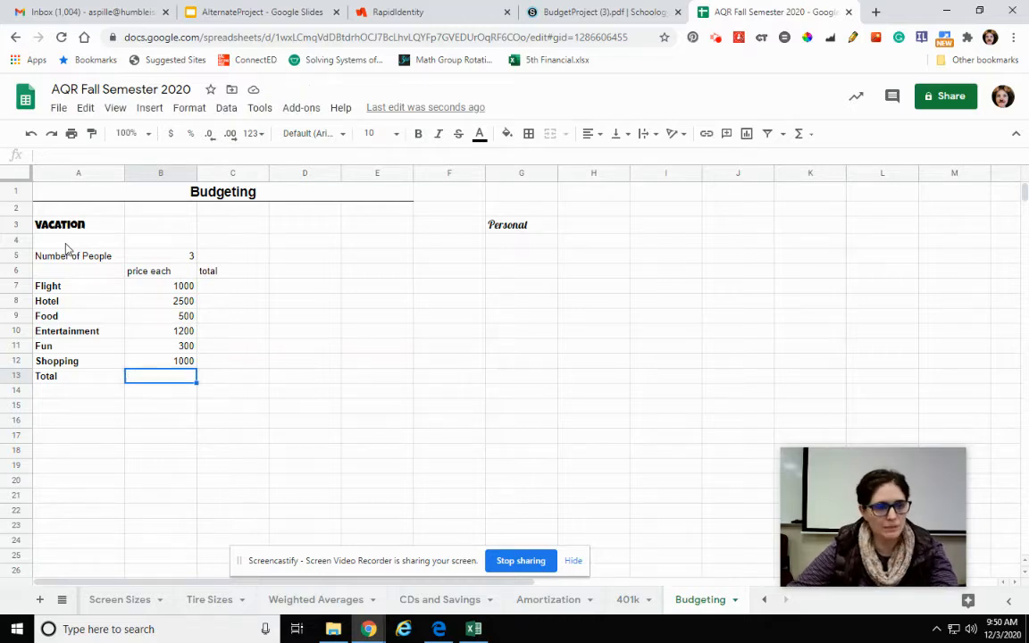
pyautogui.click(254, 277)
pyautogui.press('Delete')
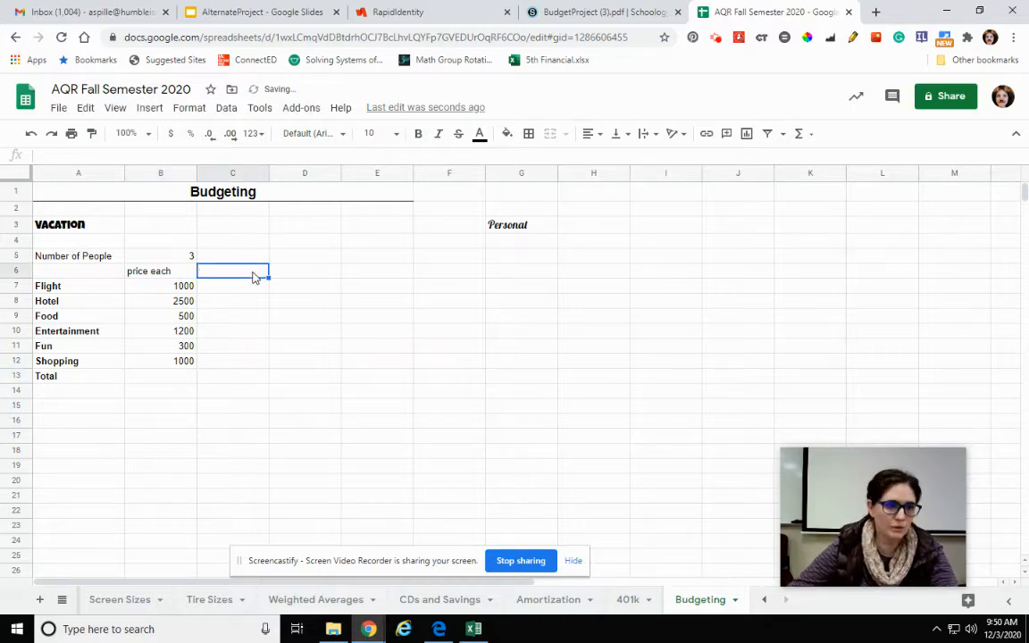
# - Extend the Total label in A13 to "Total (one person)" and select the price cell beside it
pyautogui.click(91, 377)
pyautogui.click(105, 152)
pyautogui.write('(one person)')
pyautogui.click(178, 361)
pyautogui.click(178, 377)
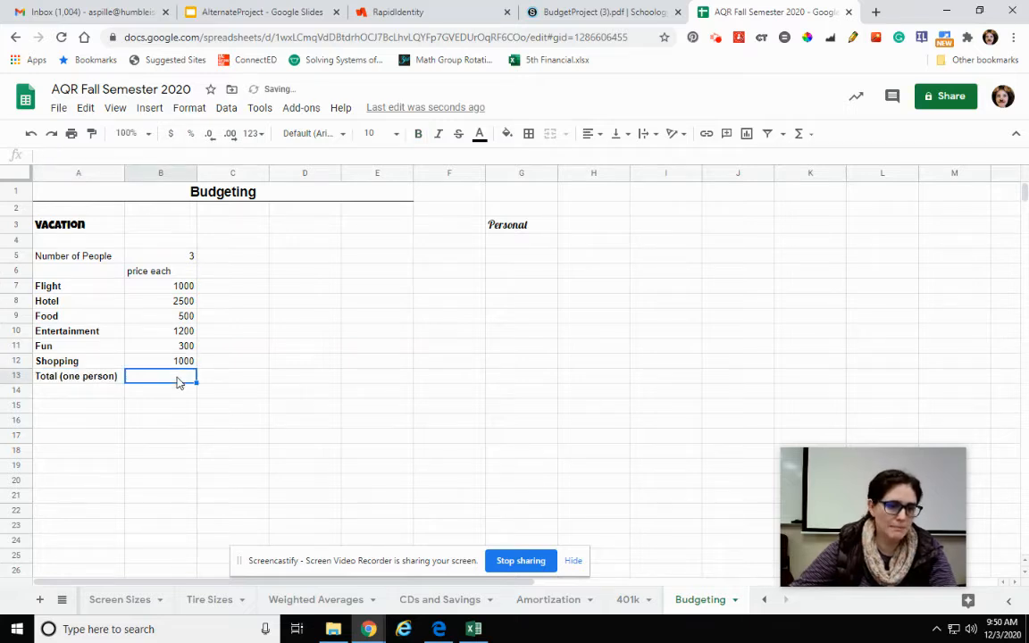
# - Total the expense prices B7:B12 with a SUM formula in the Total (one person) cell B13
pyautogui.write('=sum(')
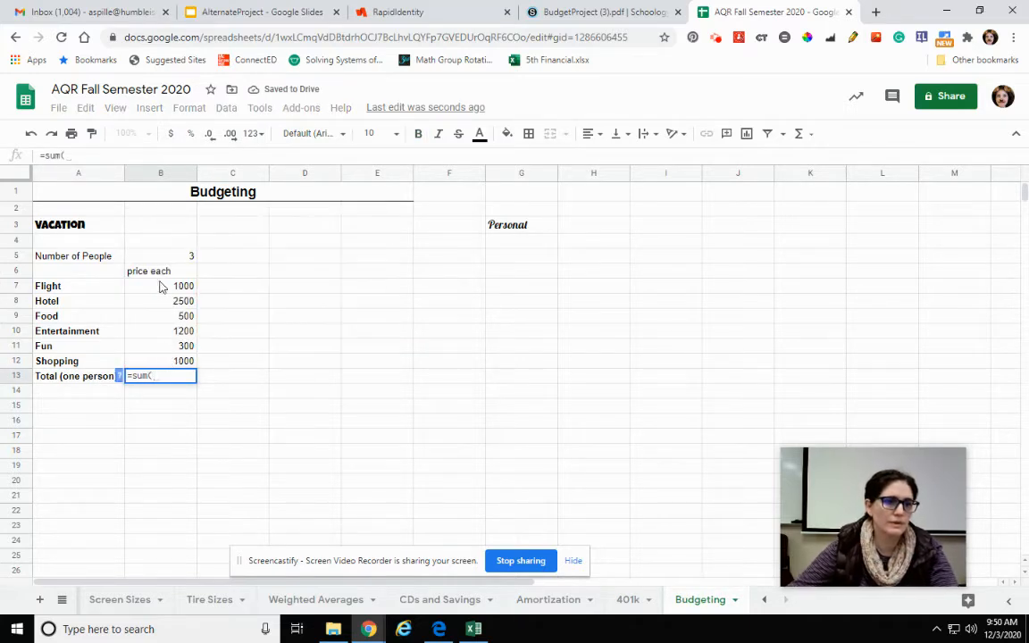
pyautogui.moveTo(161, 285); pyautogui.dragTo(157, 364)
pyautogui.press('Return')
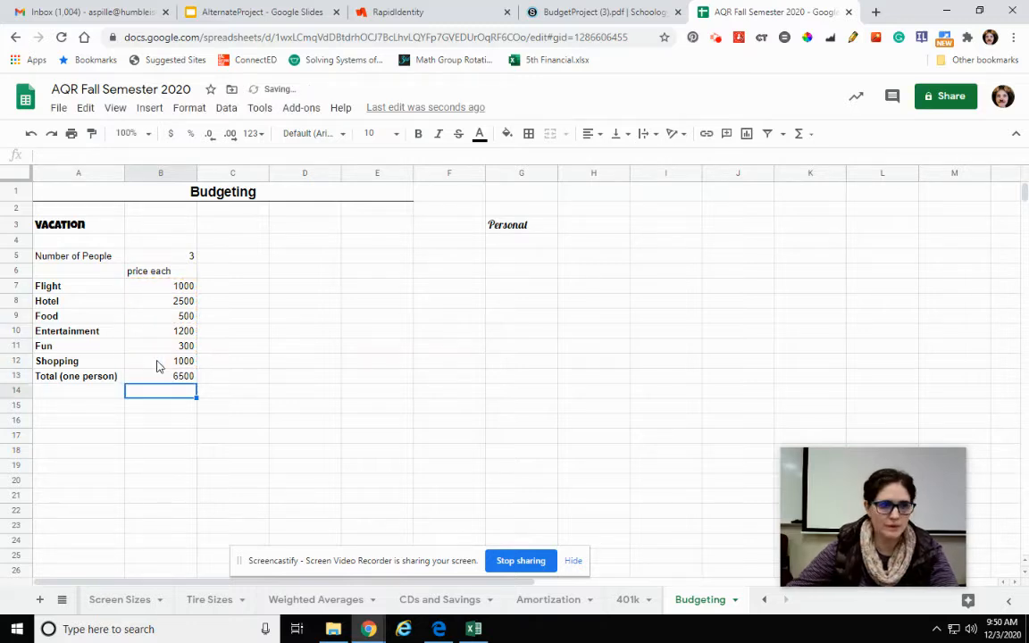
# - Make the "price each" heading in B6 bold and add a bottom border beneath it
pyautogui.click(152, 278)
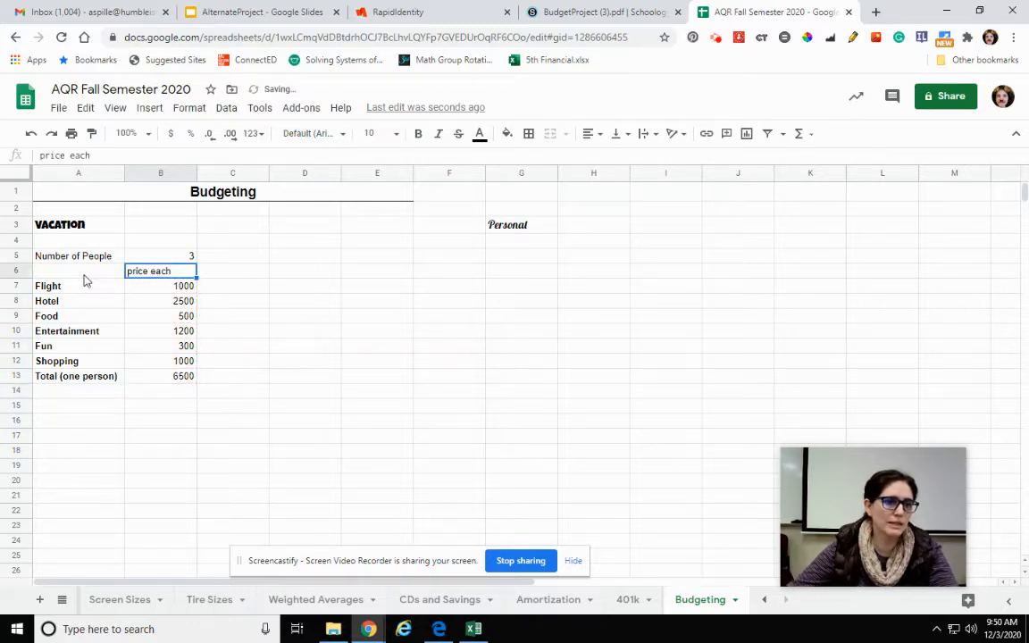
pyautogui.hotkey('ctrl', 'b')
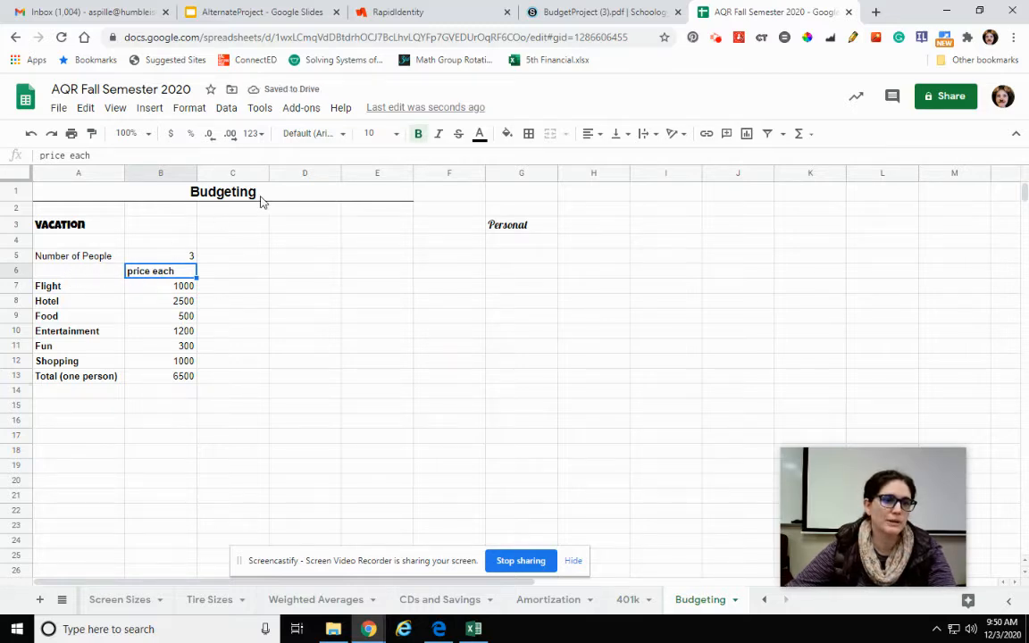
pyautogui.click(530, 135)
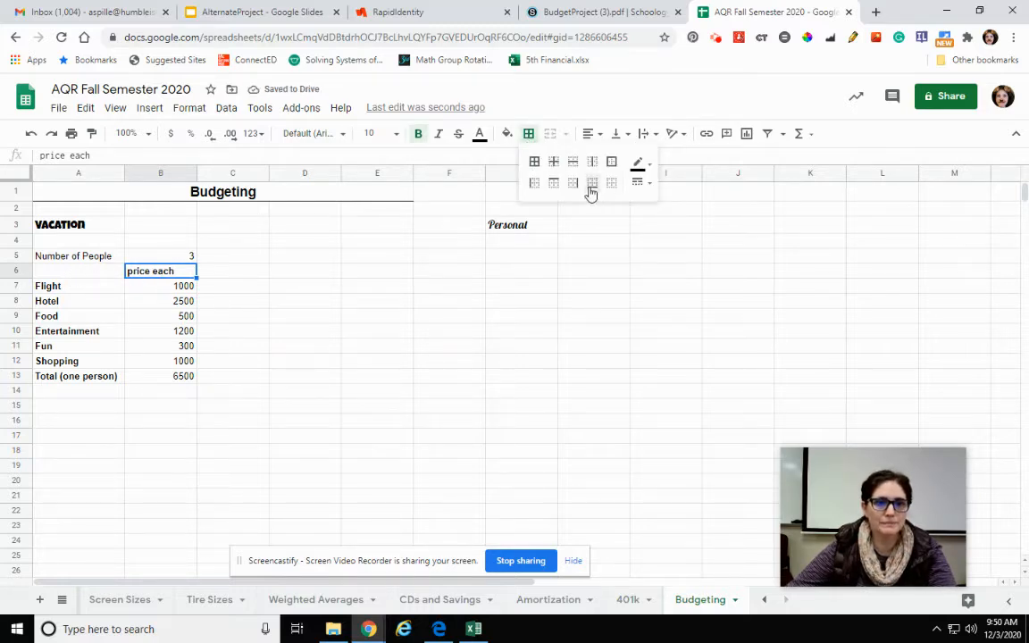
pyautogui.click(591, 184)
# - Add a bottom border under the Shopping row across A12:B12
pyautogui.moveTo(65, 360); pyautogui.dragTo(192, 360)
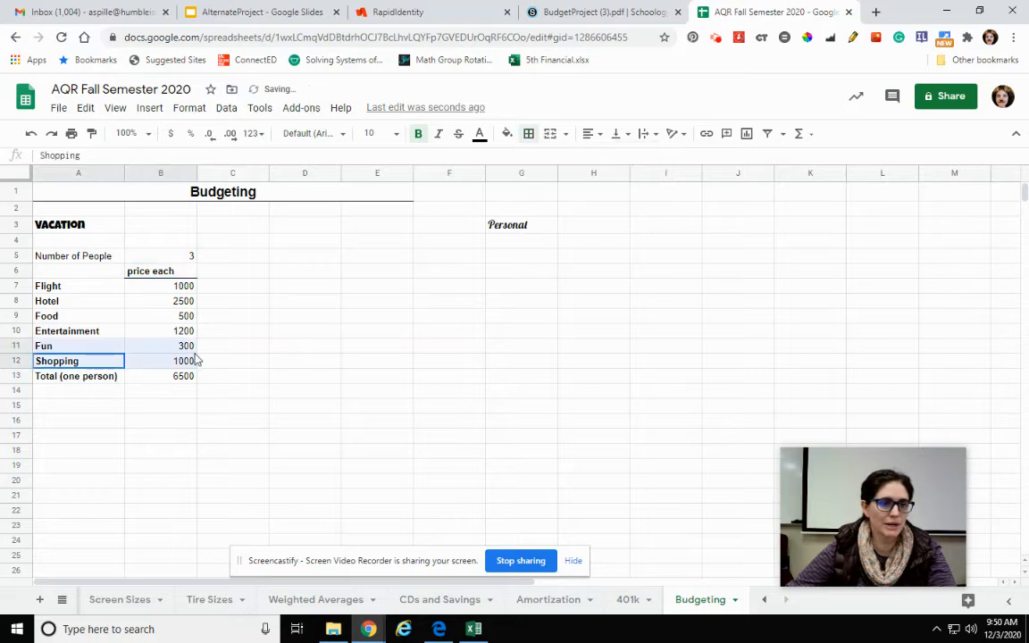
pyautogui.click(528, 135)
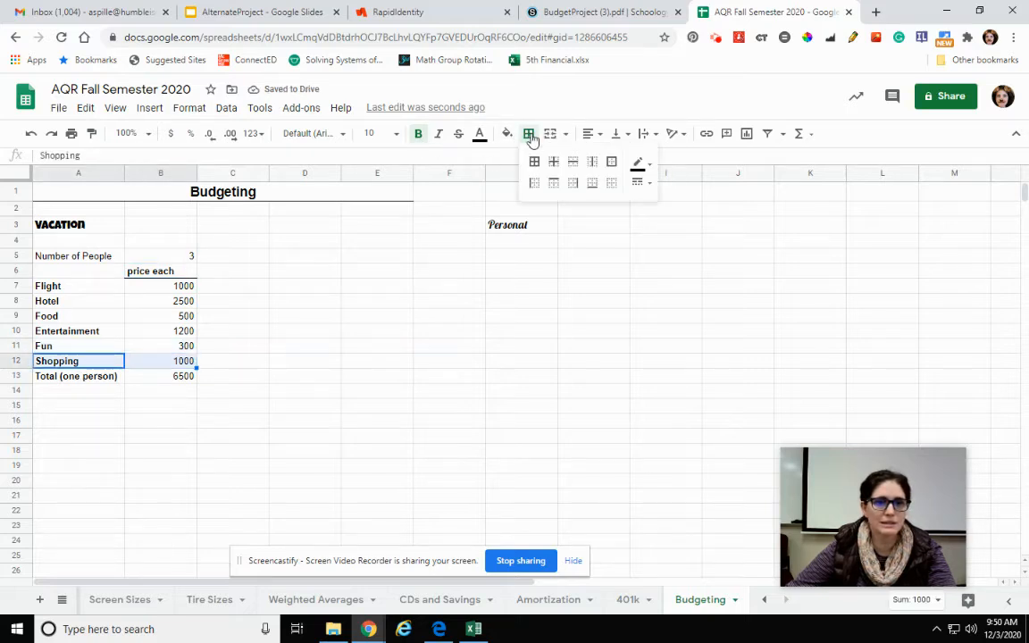
pyautogui.click(591, 185)
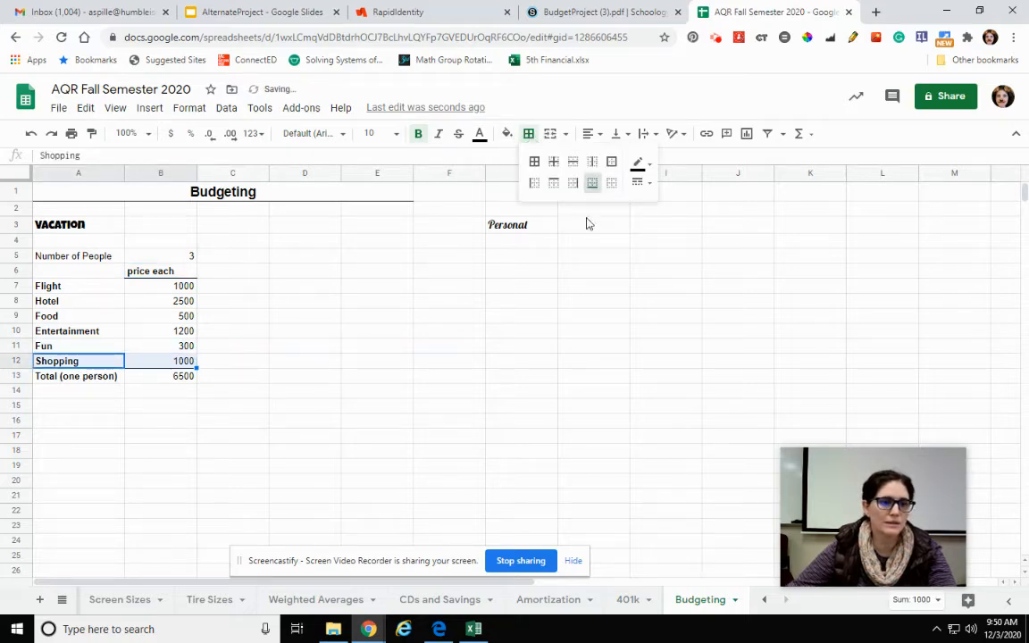
pyautogui.click(221, 393)
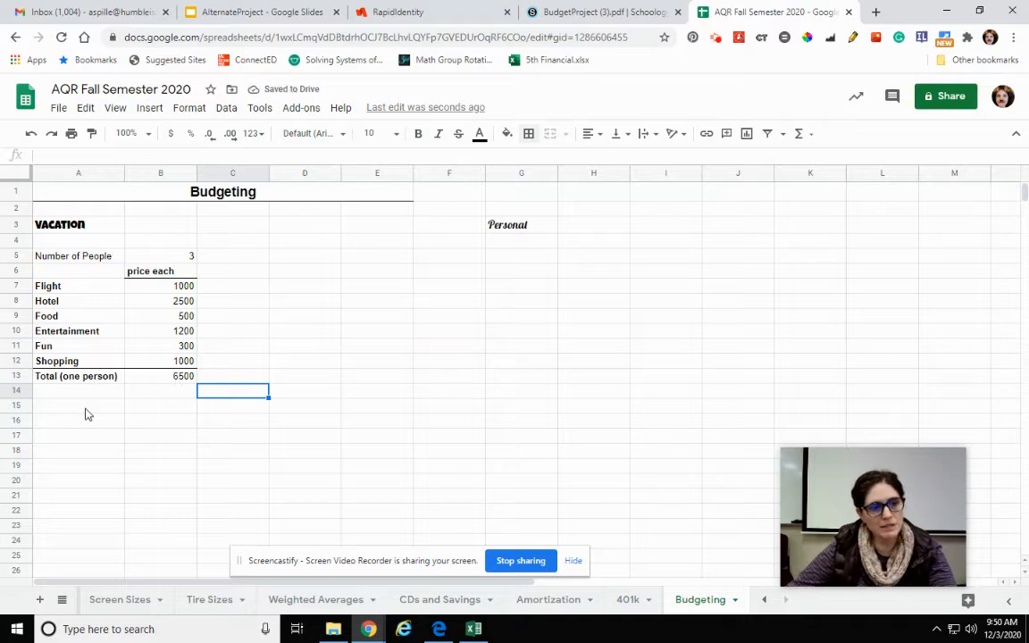
# - Add a "Total Cost" label in A15 and multiply the one-person total B13 by the number of people B5 in B15
pyautogui.click(86, 409)
pyautogui.write('Tota')
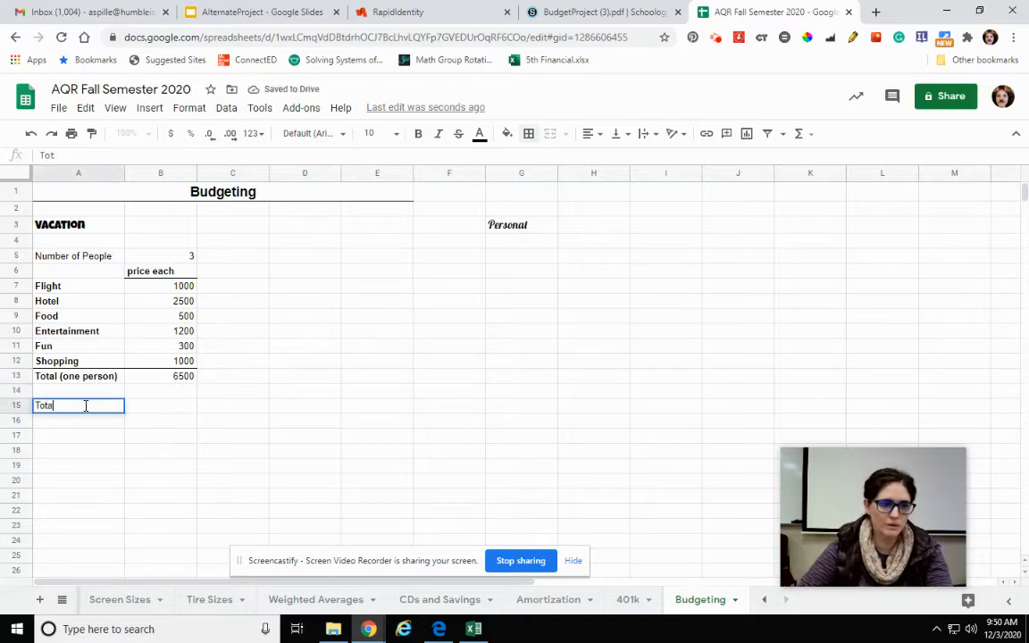
pyautogui.write('l Cost')
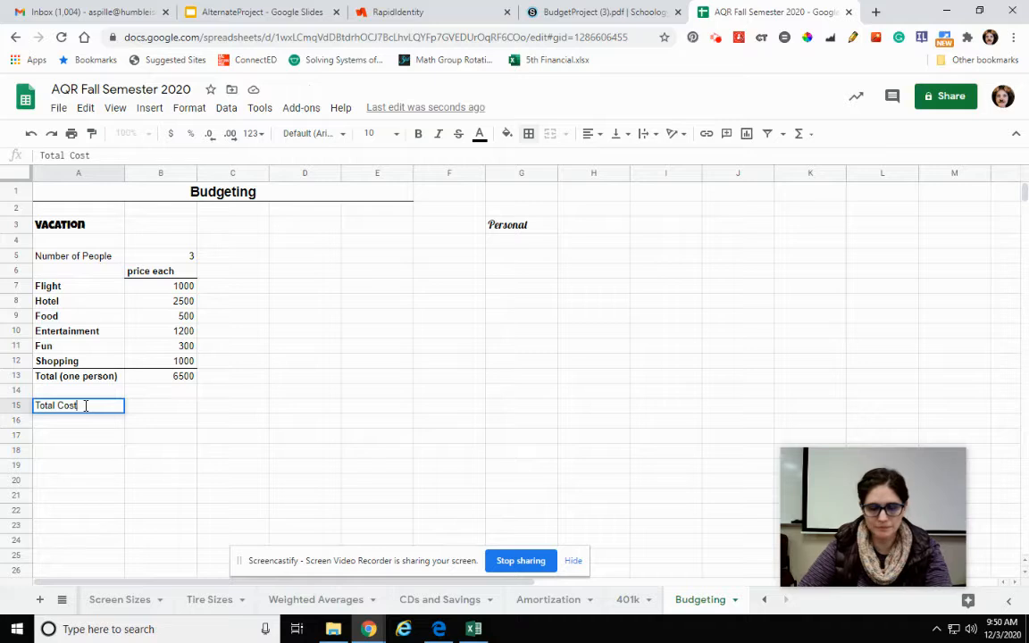
pyautogui.press('Tab')
pyautogui.write('=')
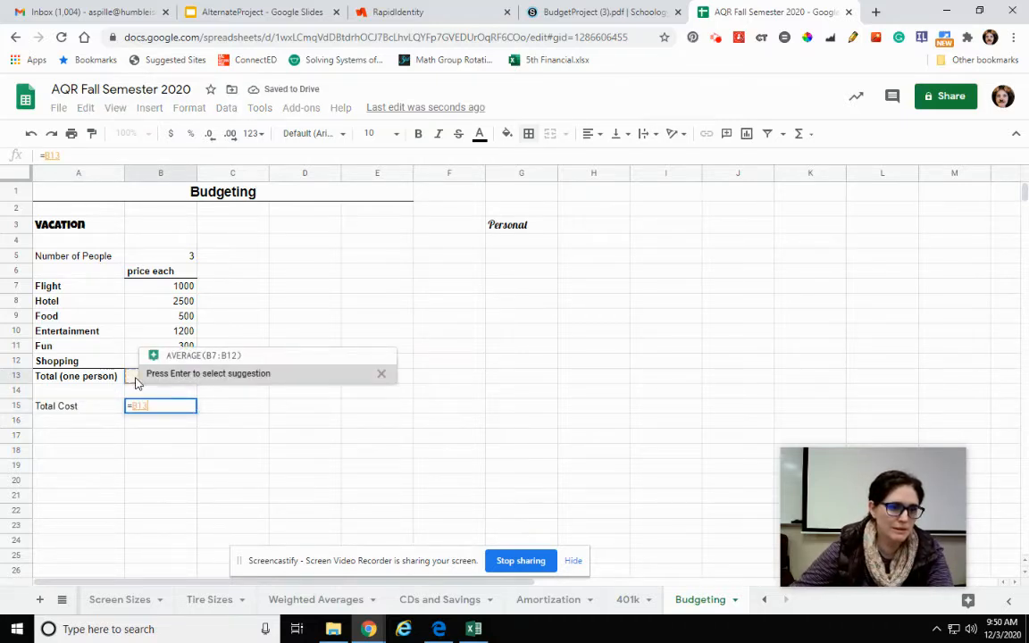
pyautogui.click(138, 382)
pyautogui.write('*')
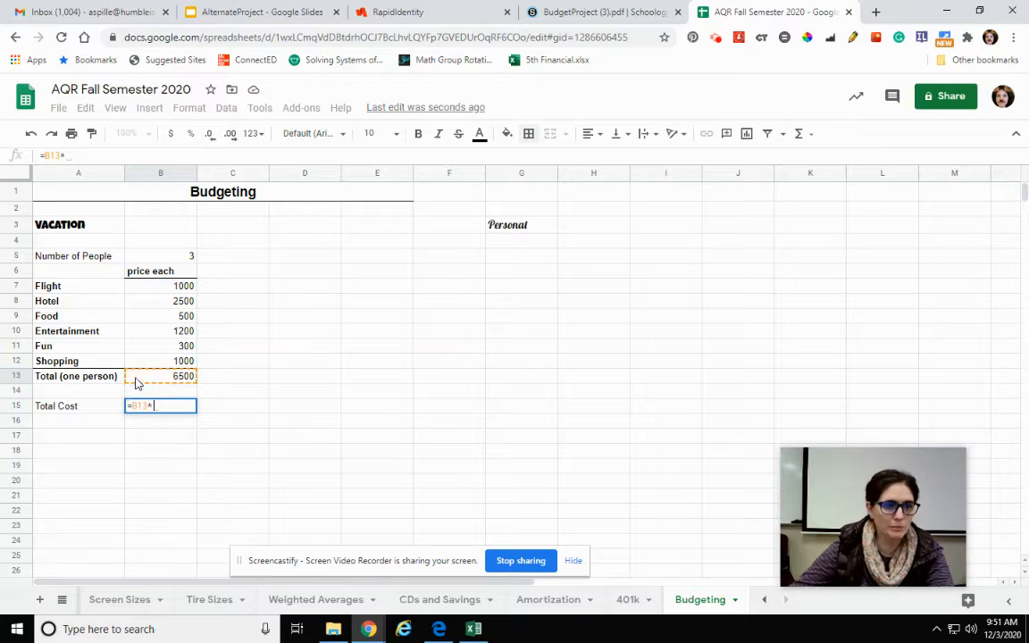
pyautogui.click(165, 257)
pyautogui.press('Return')
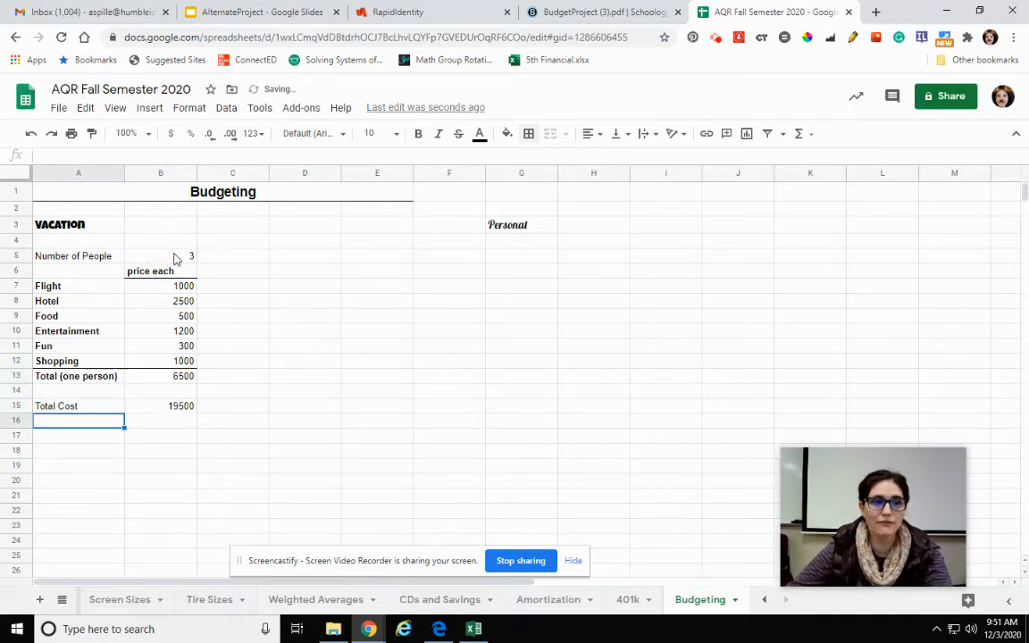
# - Test the Total Cost formula by setting the Number of People in B5 to 4, then to 1
pyautogui.click(176, 259)
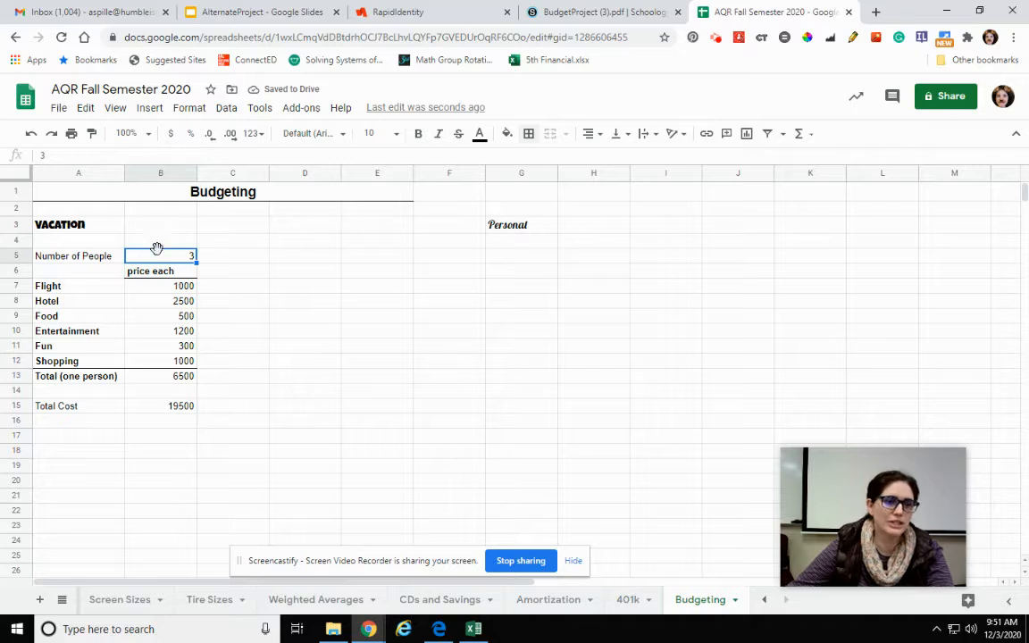
pyautogui.write('4')
pyautogui.press('Return')
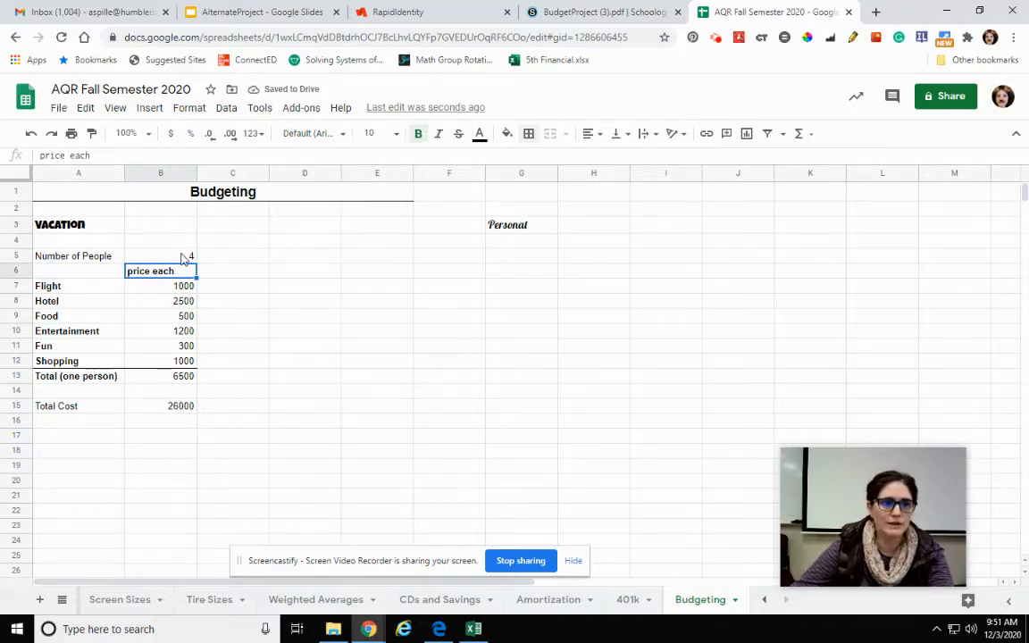
pyautogui.click(182, 255)
pyautogui.write('1')
pyautogui.press('Return')
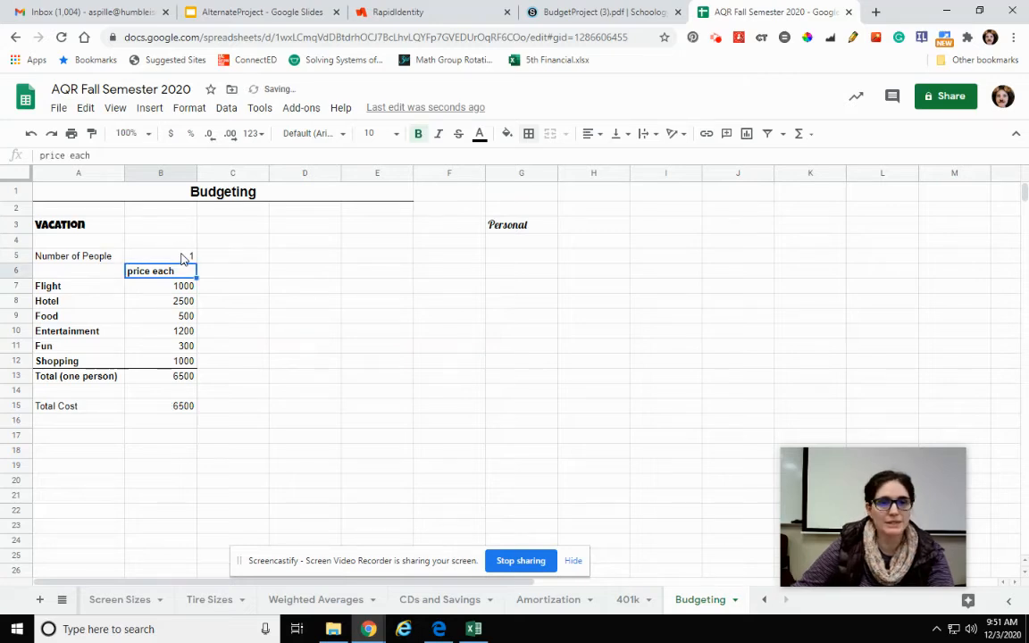
# - Set the Number of People in B5 to 2
pyautogui.click(182, 258)
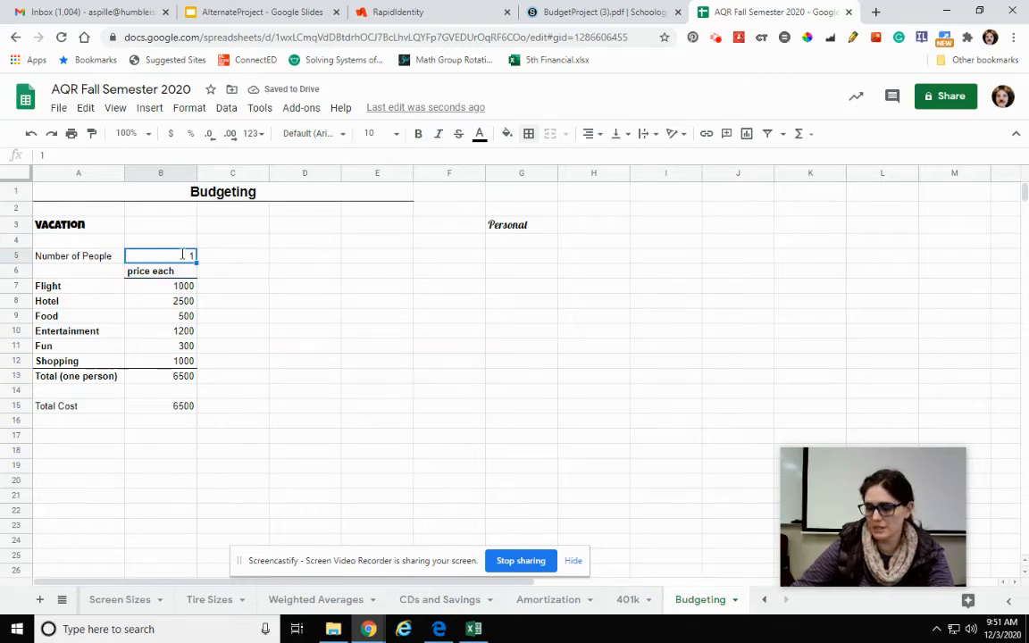
pyautogui.write('2')
pyautogui.press('Return')
pyautogui.click(308, 347)
# - Make the Number of People label in A5 bold
pyautogui.click(98, 257)
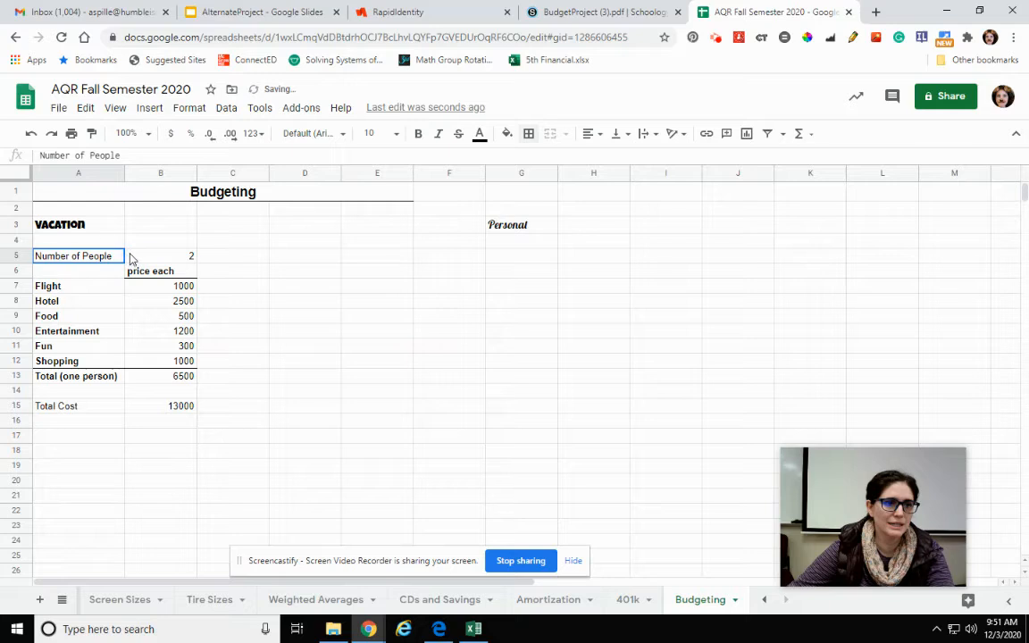
pyautogui.moveTo(127, 258); pyautogui.dragTo(131, 259)
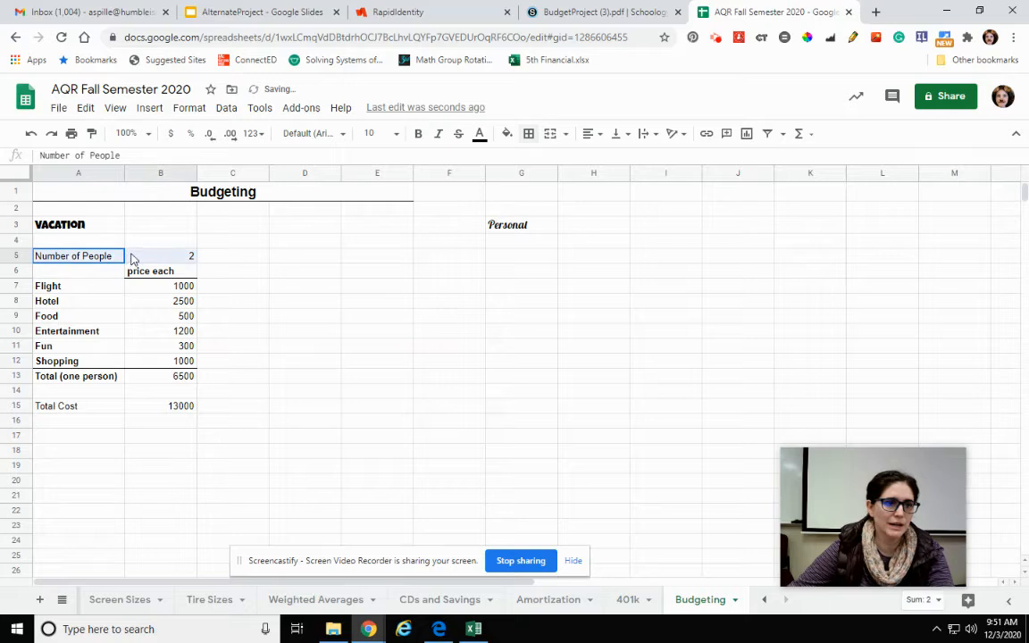
pyautogui.click(291, 350)
pyautogui.click(86, 258)
pyautogui.hotkey('ctrl', 'b')
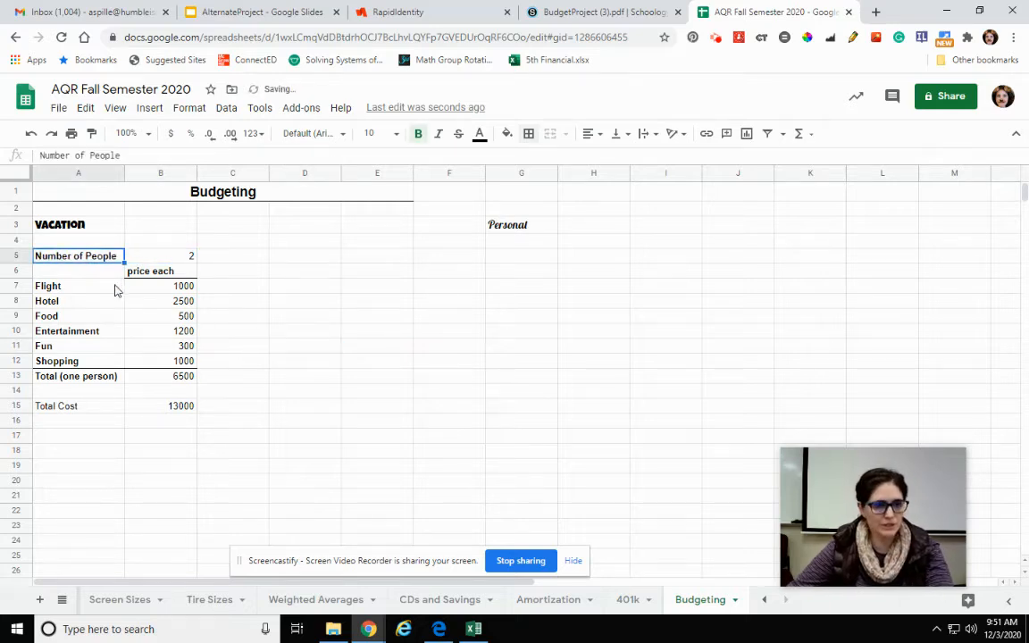
# - Make the Total Cost row A15:B15 bold and put an outer border around it
pyautogui.moveTo(63, 395); pyautogui.dragTo(176, 397)
pyautogui.moveTo(75, 408); pyautogui.dragTo(156, 408)
pyautogui.hotkey('ctrl', 'b')
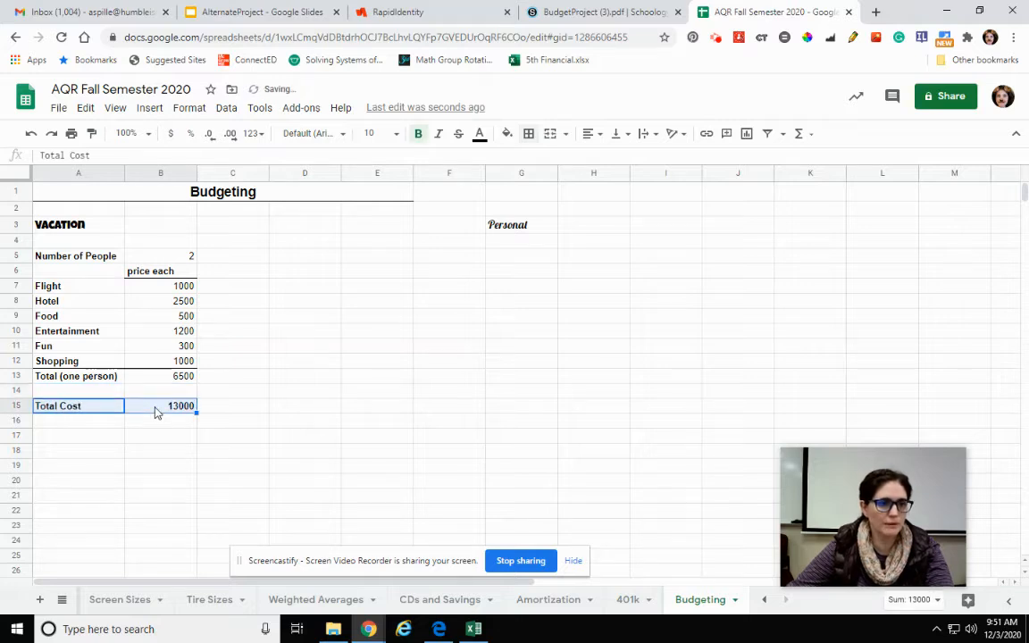
pyautogui.click(528, 134)
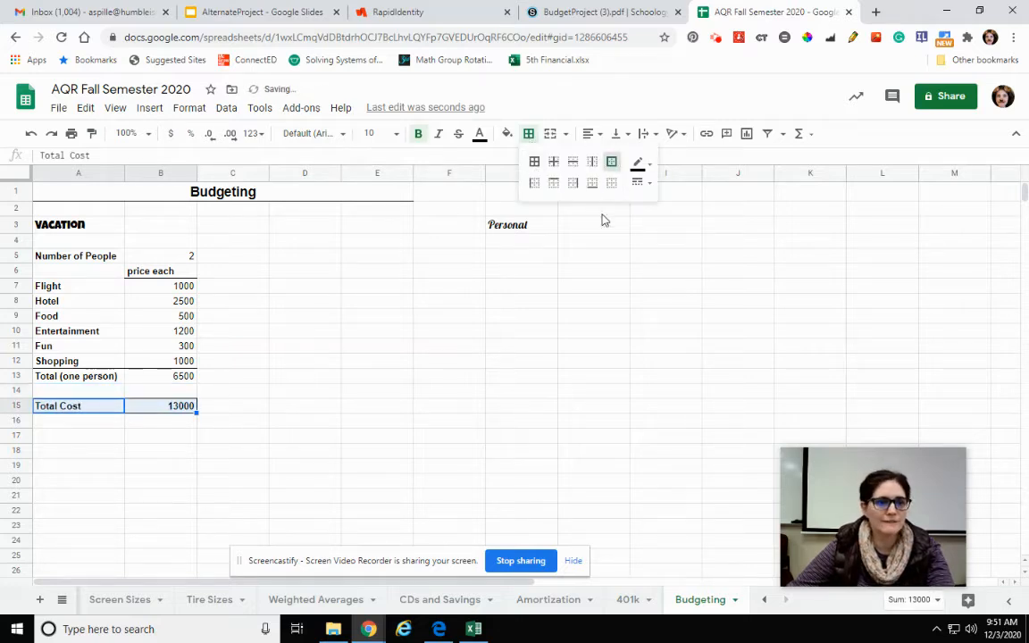
pyautogui.click(567, 237)
# - Move the Personal heading from G3 to E3 and enter the column headings "Expenses" in E5 and "Monthly" in F5
pyautogui.click(509, 229)
pyautogui.moveTo(507, 230); pyautogui.dragTo(370, 227)
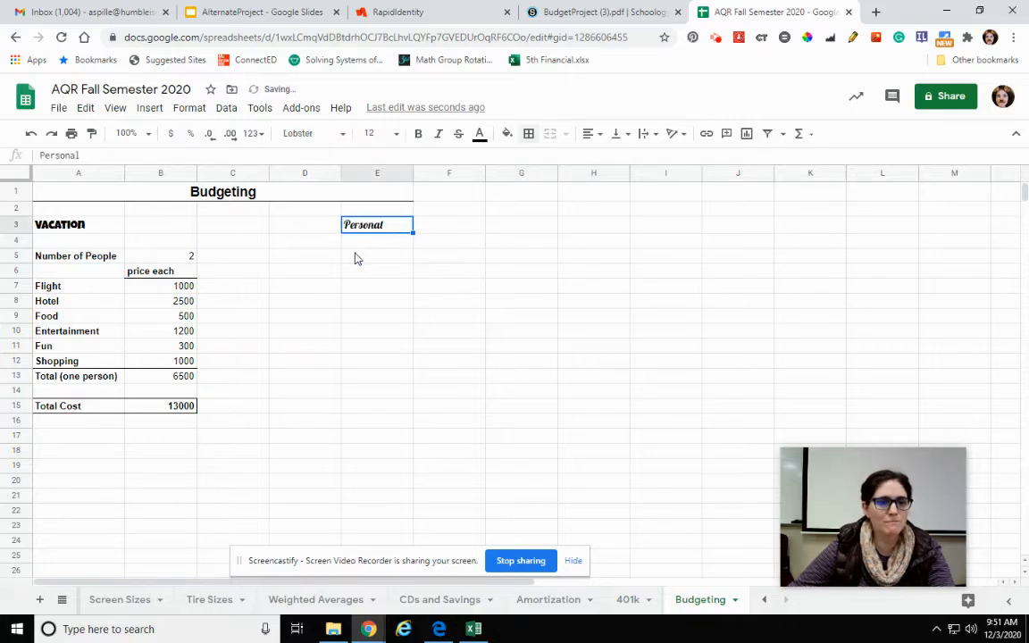
pyautogui.click(355, 255)
pyautogui.write('Ex')
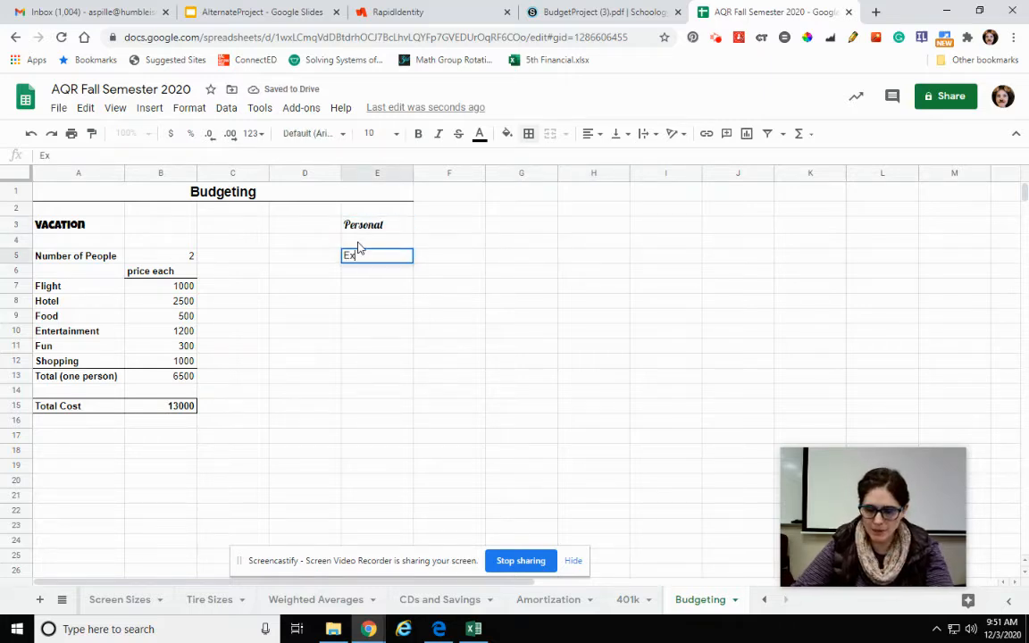
pyautogui.write('penses')
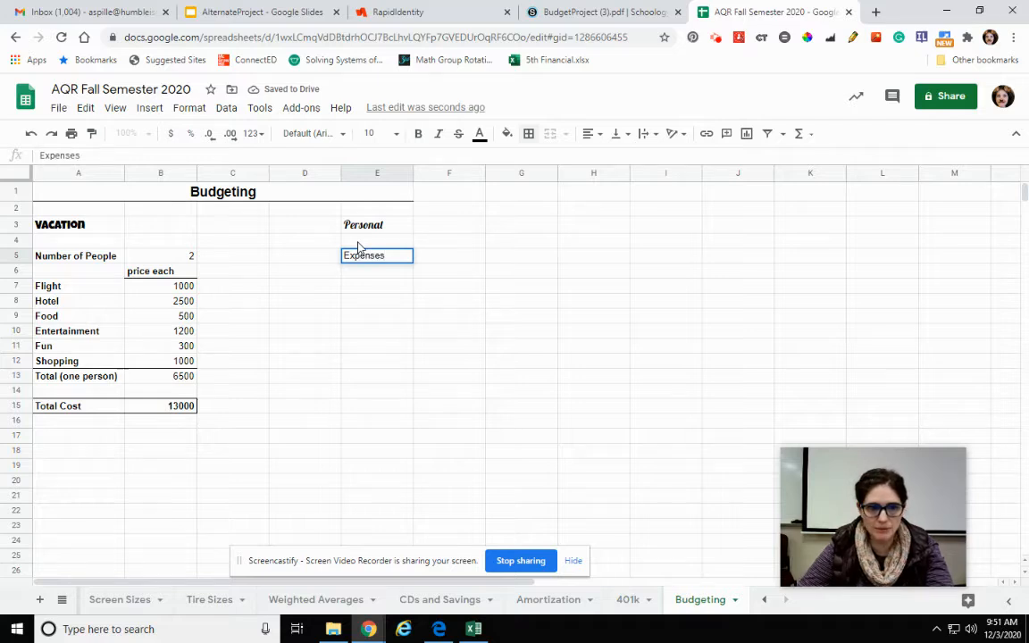
pyautogui.click(375, 277)
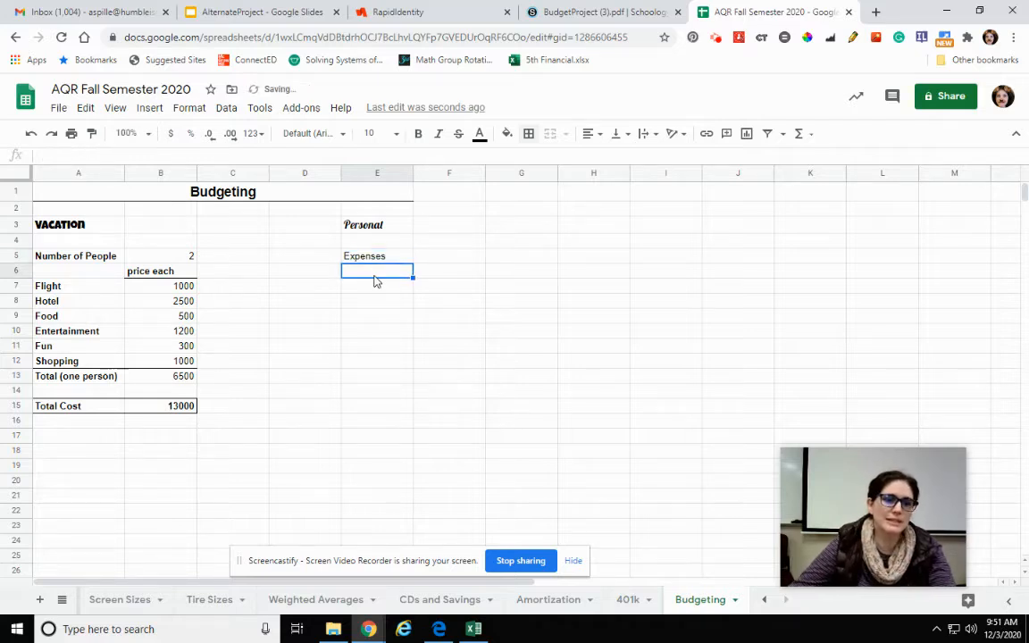
pyautogui.click(432, 257)
pyautogui.write('M')
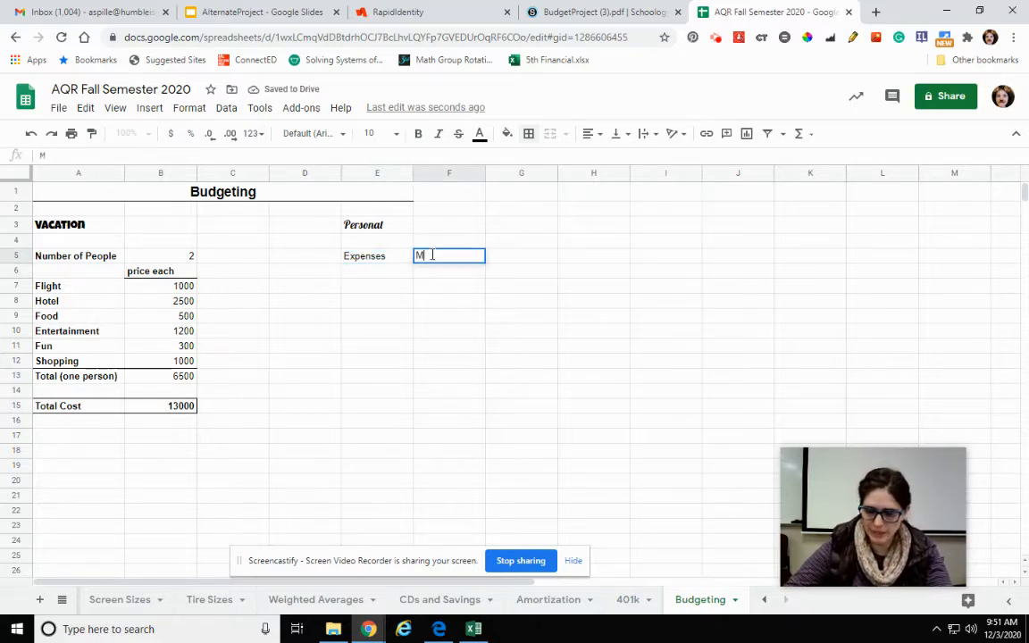
pyautogui.write('onthly')
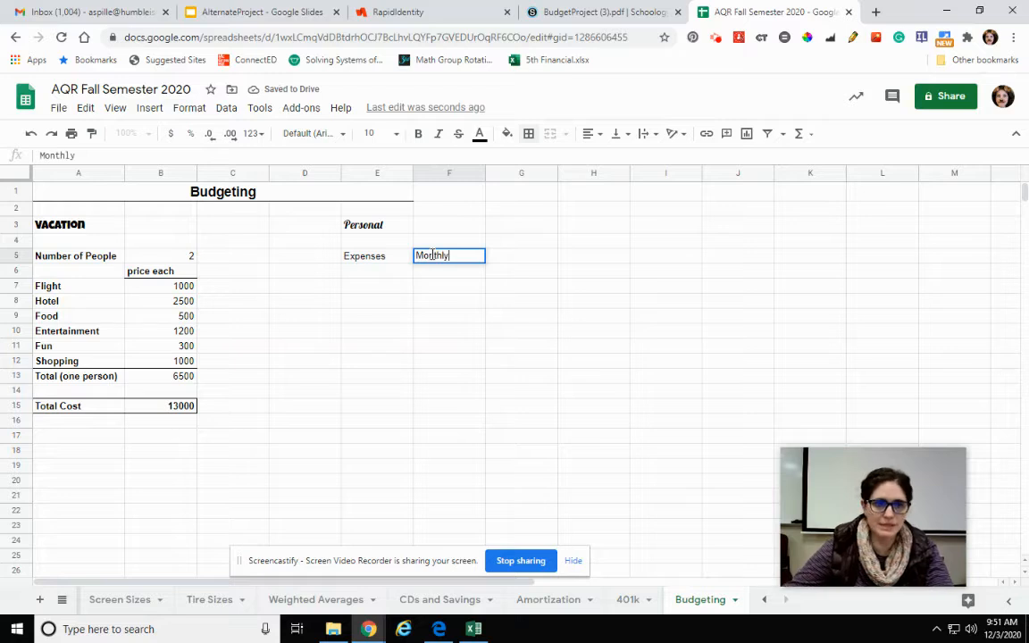
# - List the personal expense categories Housing, Transporation, Utilities and Food in E6:E9
pyautogui.click(386, 280)
pyautogui.write('Housing')
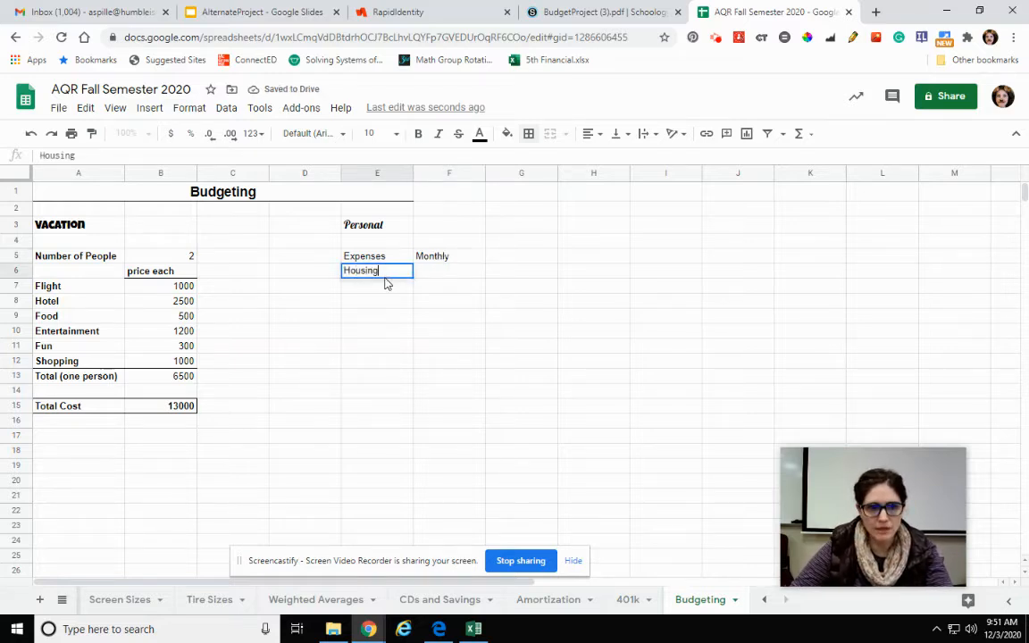
pyautogui.press('Return')
pyautogui.write('Transpor')
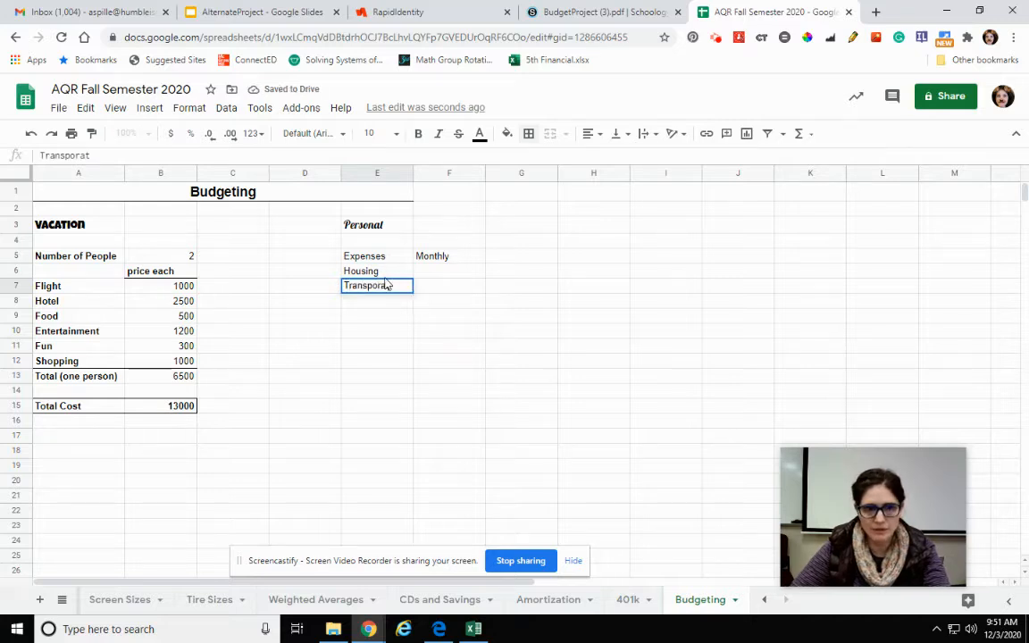
pyautogui.write('at')
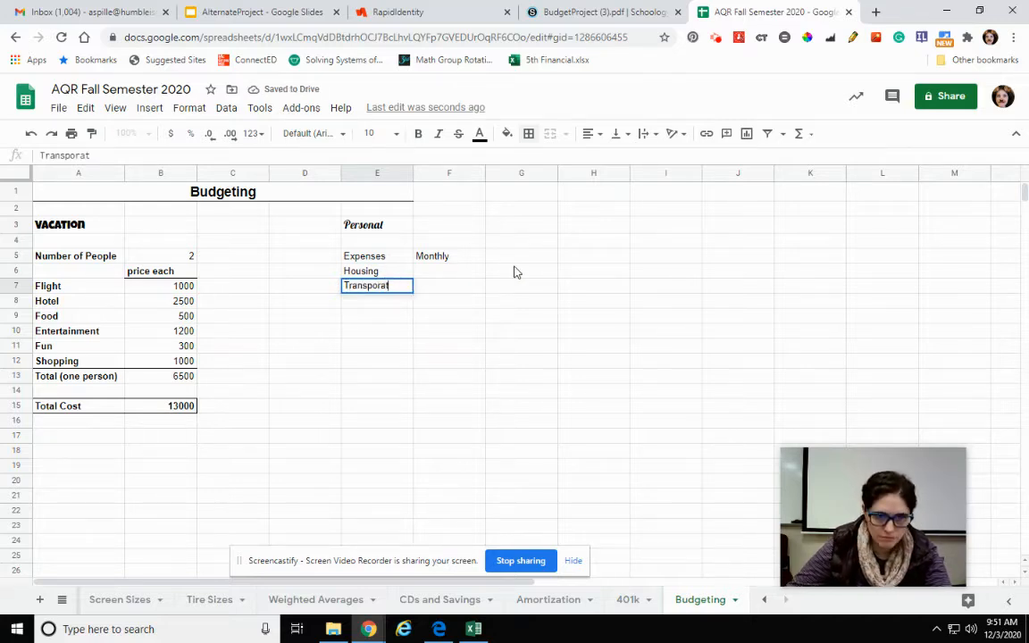
pyautogui.write('ion')
pyautogui.write('Foo')
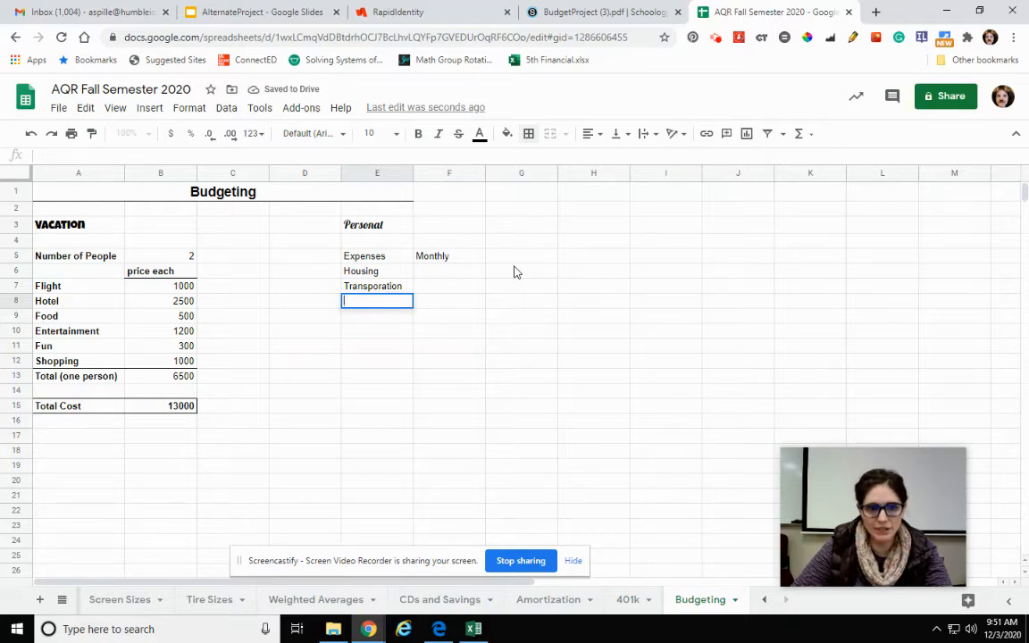
pyautogui.write('Utilities')
pyautogui.press('Return')
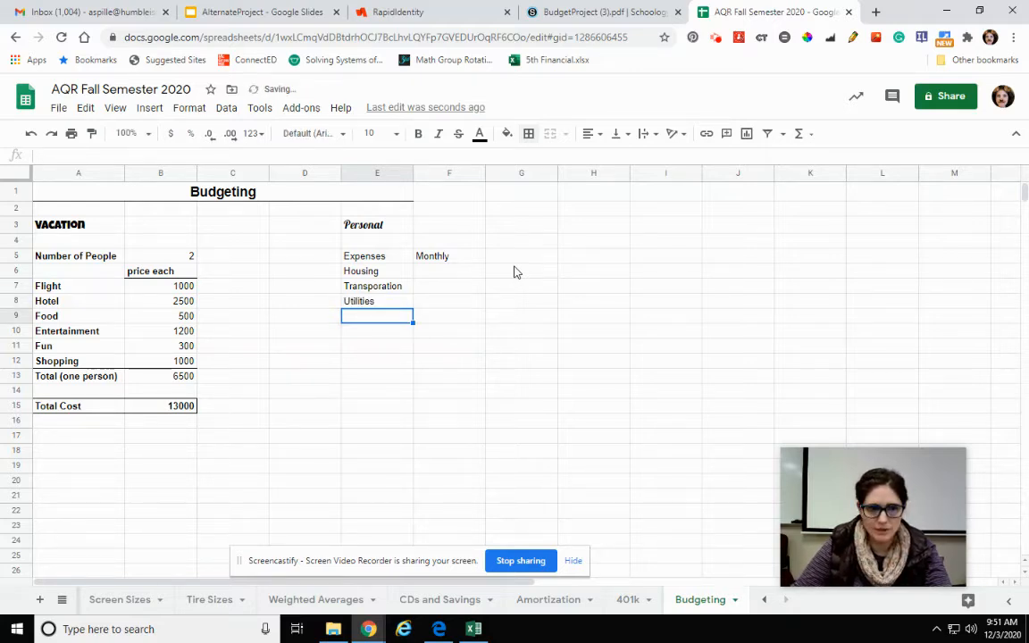
pyautogui.write('Food')
pyautogui.press('Return')
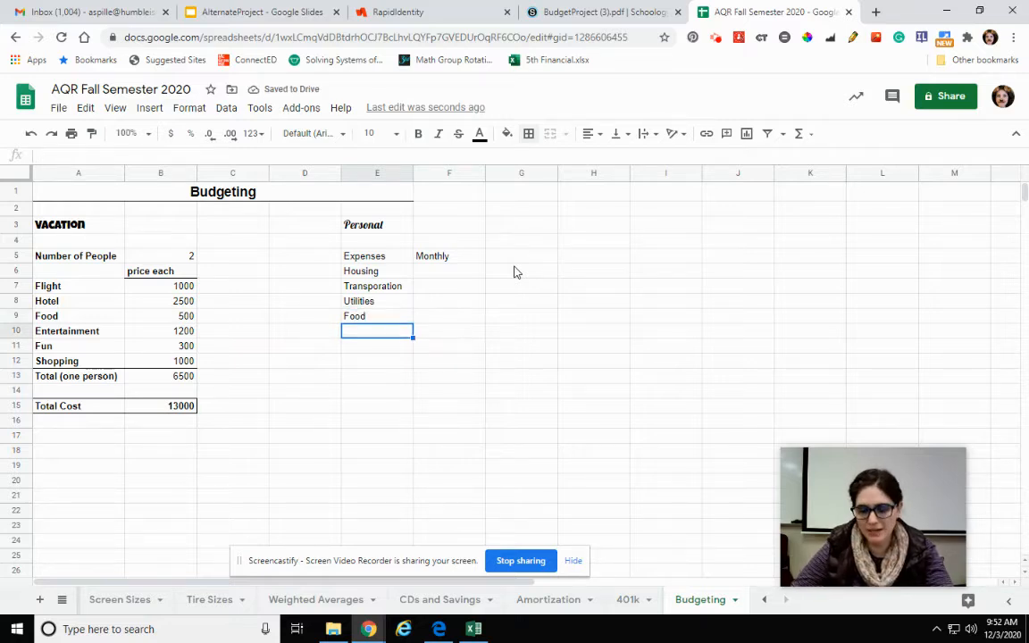
# - Add the personal expense categories "Entertainment" and "Extra" in E10:E11
pyautogui.write('Entertainment')
pyautogui.press('Return')
pyautogui.write('Extra')
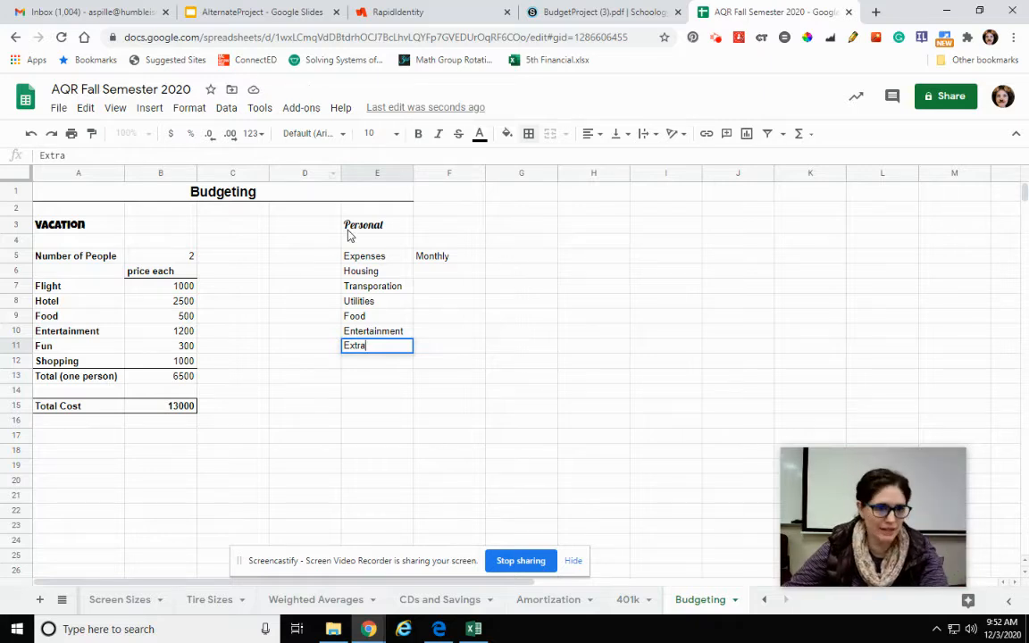
# - Put a bottom border under the Expenses and Monthly headings in E5:F5
pyautogui.moveTo(372, 258); pyautogui.dragTo(429, 259)
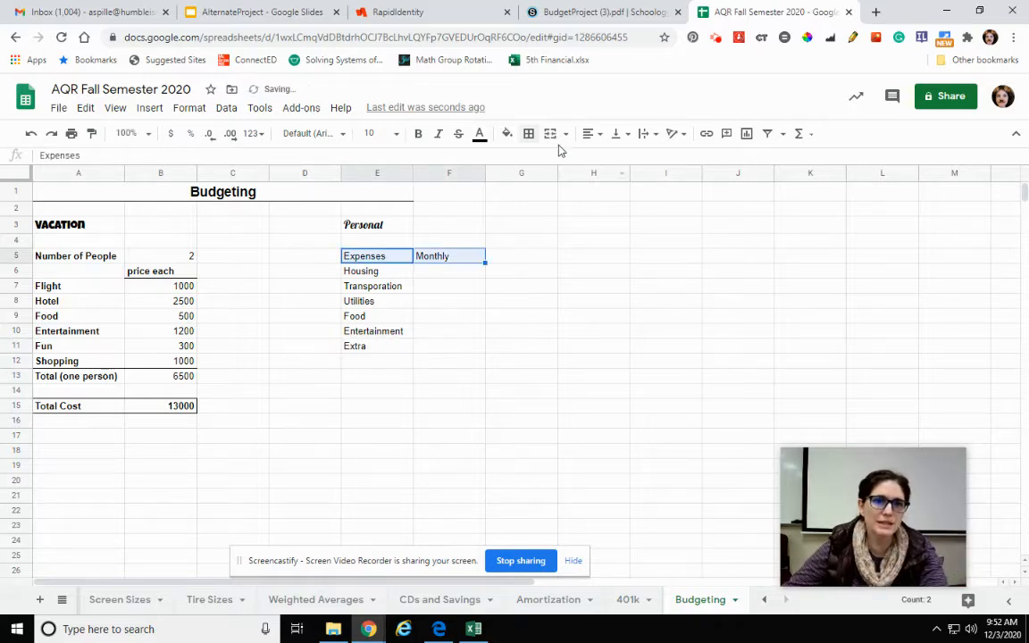
pyautogui.click(529, 133)
pyautogui.click(592, 183)
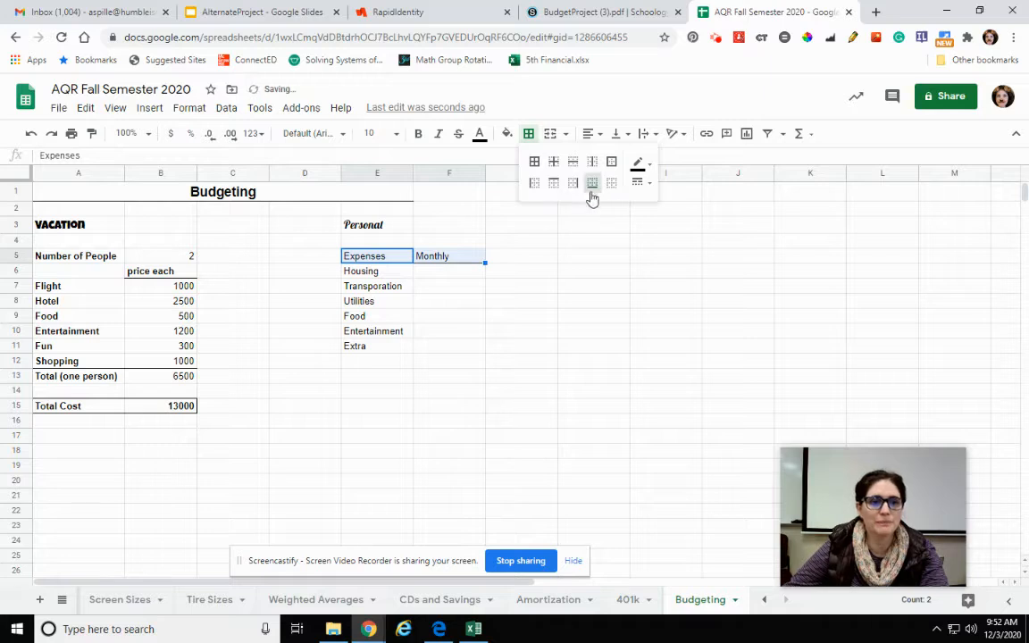
pyautogui.click(593, 375)
# - Make the Expenses heading and its categories in E5:E11 and the Monthly heading in F5 bold
pyautogui.moveTo(366, 256); pyautogui.dragTo(374, 346)
pyautogui.hotkey('ctrl', 'b')
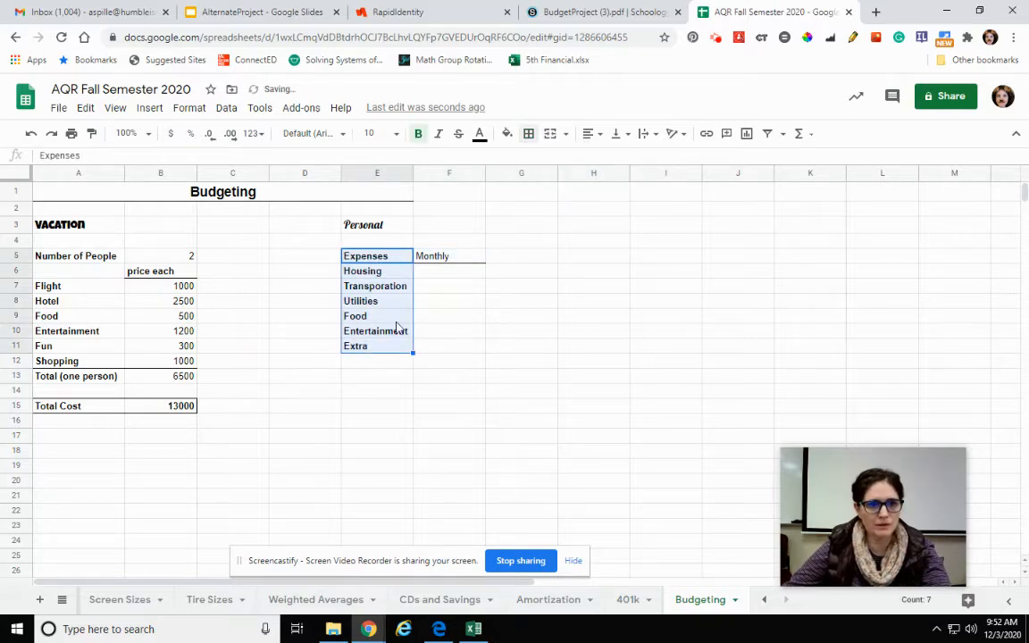
pyautogui.click(440, 258)
pyautogui.hotkey('ctrl', 'b')
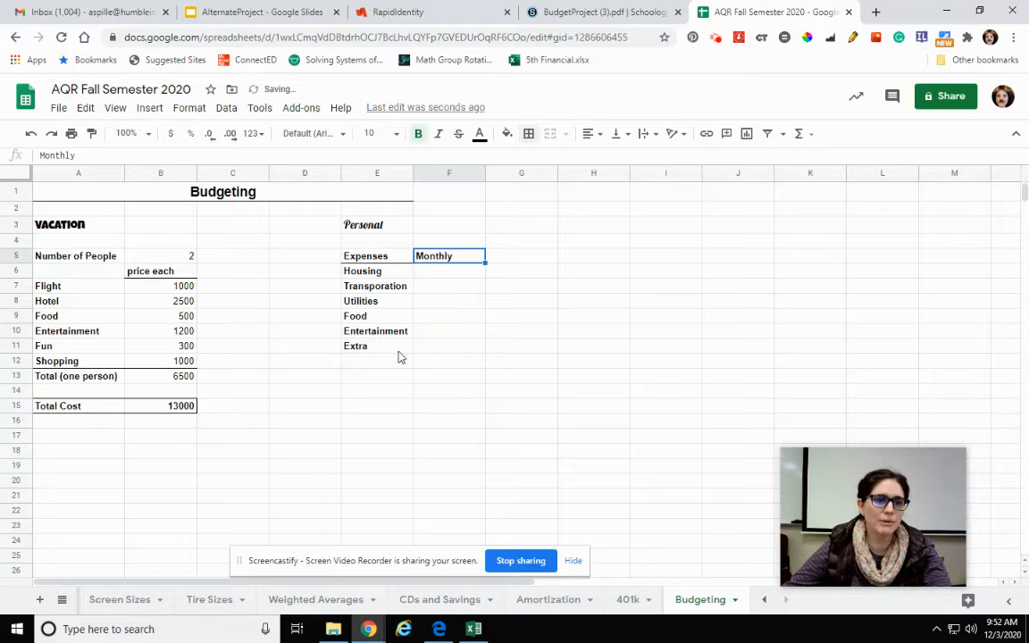
# - Enter the monthly amounts 1200, 400, 350, 450, 250 and 500 for Housing through Extra in F6:F11
pyautogui.click(448, 277)
pyautogui.write('1200')
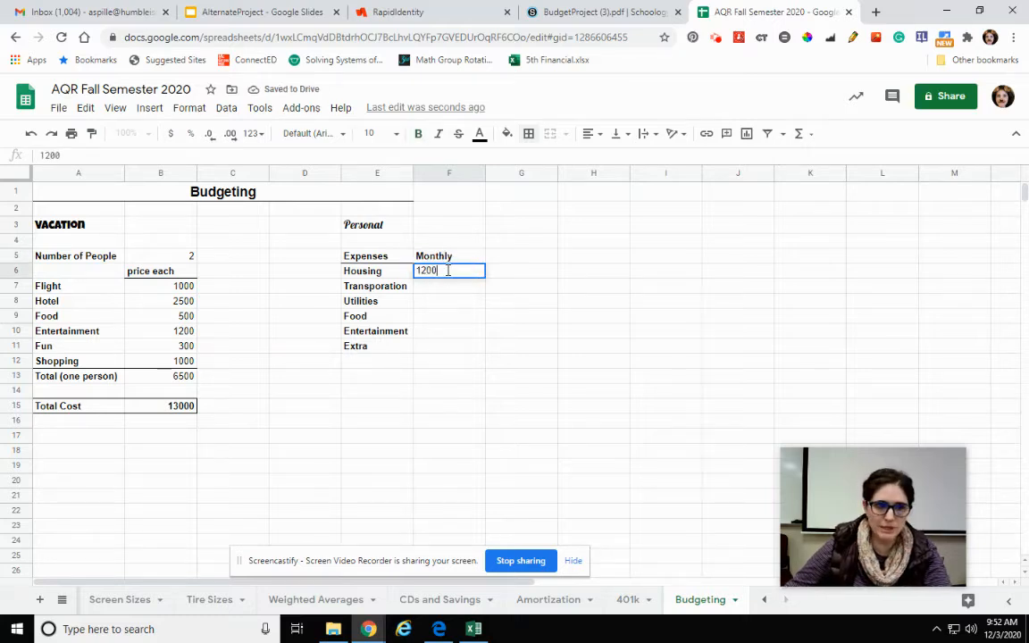
pyautogui.press('Return')
pyautogui.write('400')
pyautogui.press('Return')
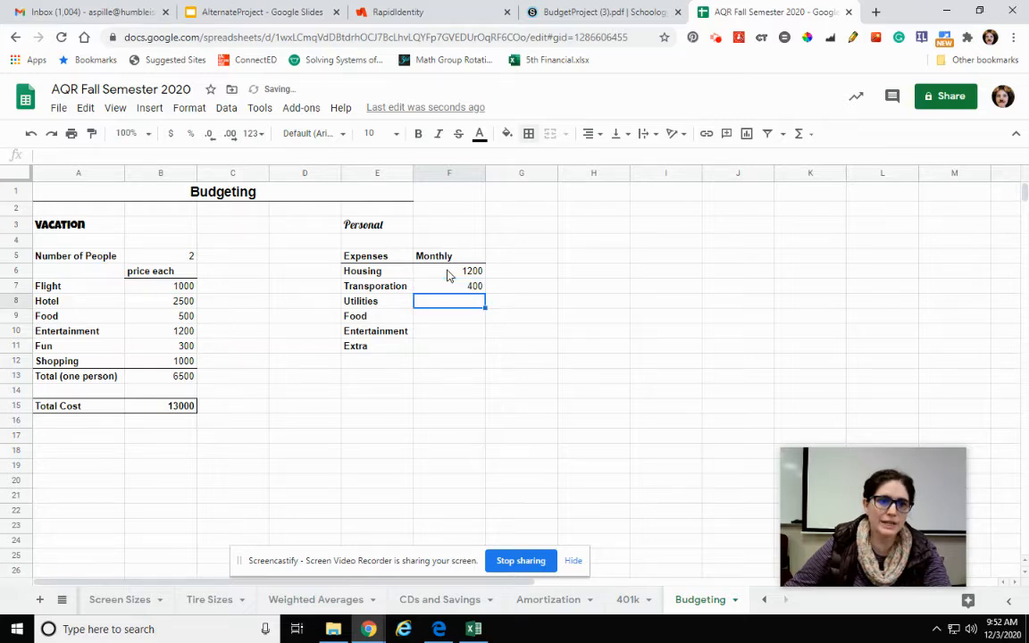
pyautogui.write('350')
pyautogui.press('Return')
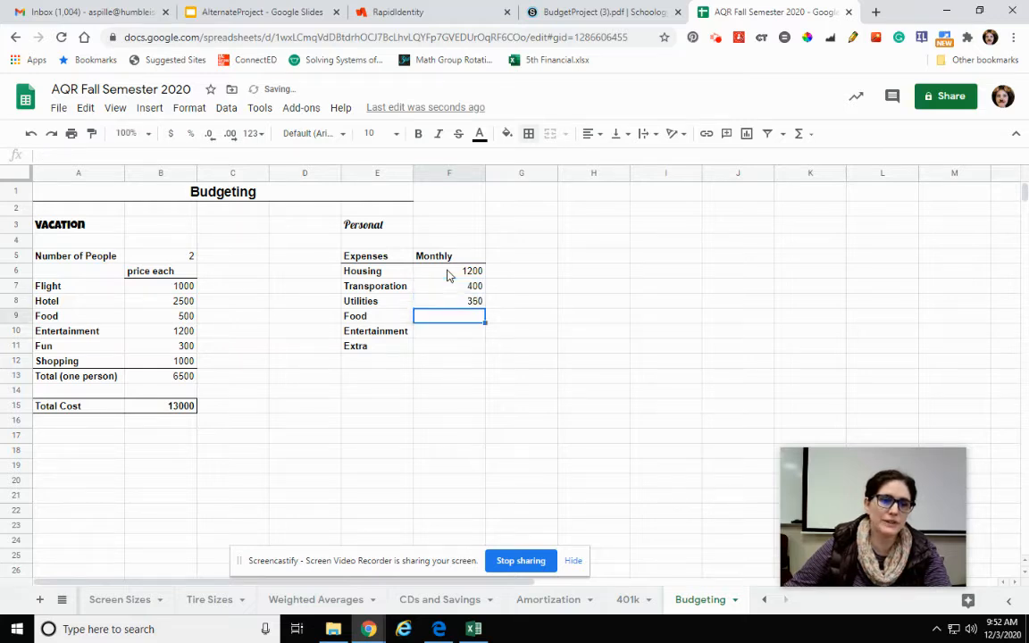
pyautogui.write('450')
pyautogui.press('Return')
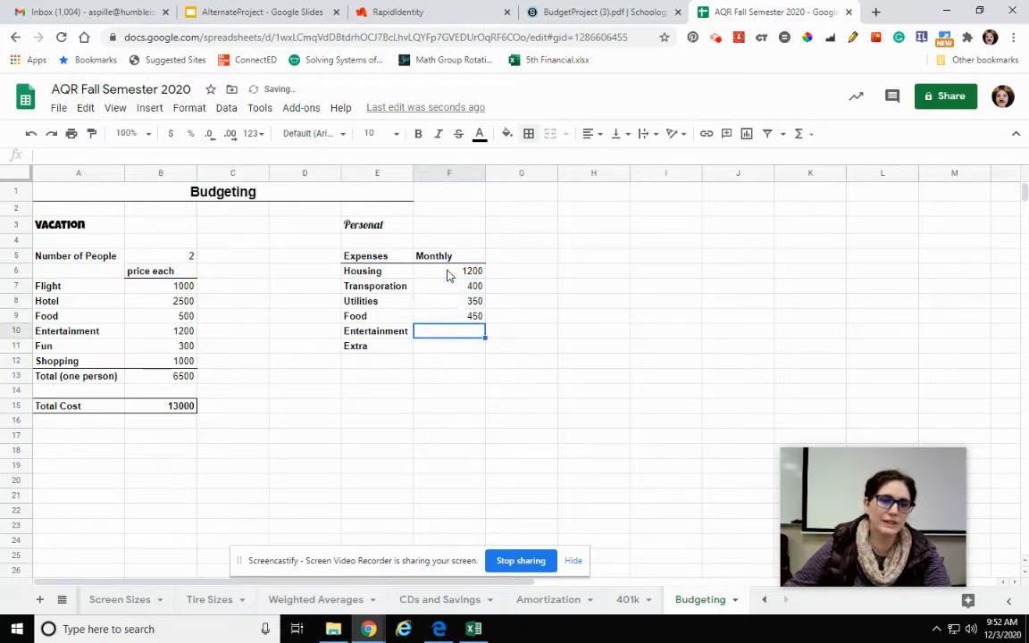
pyautogui.write('250')
pyautogui.press('Return')
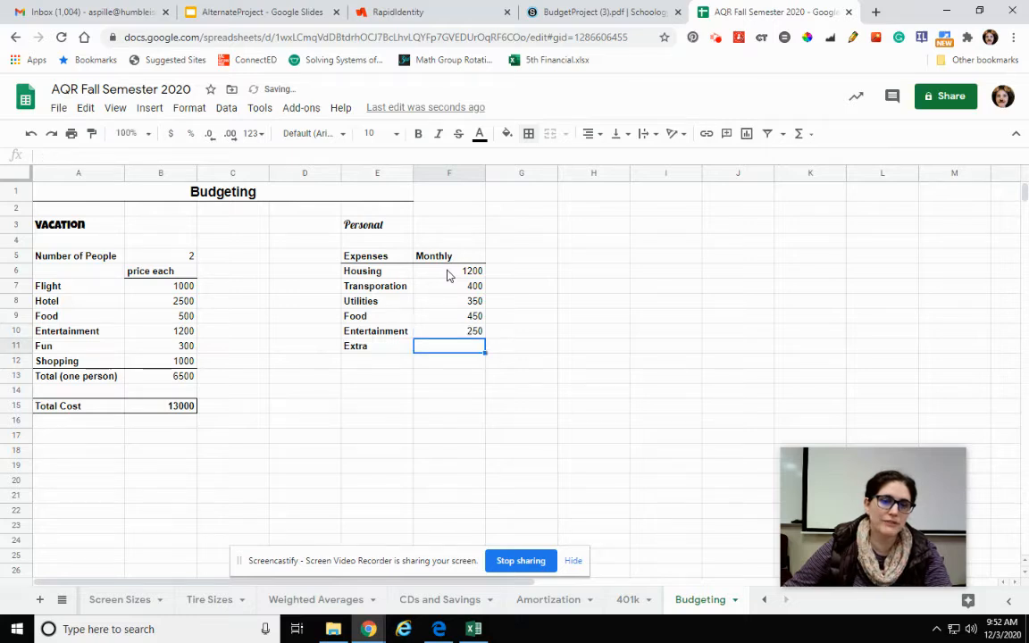
pyautogui.write('500')
pyautogui.press('Return')
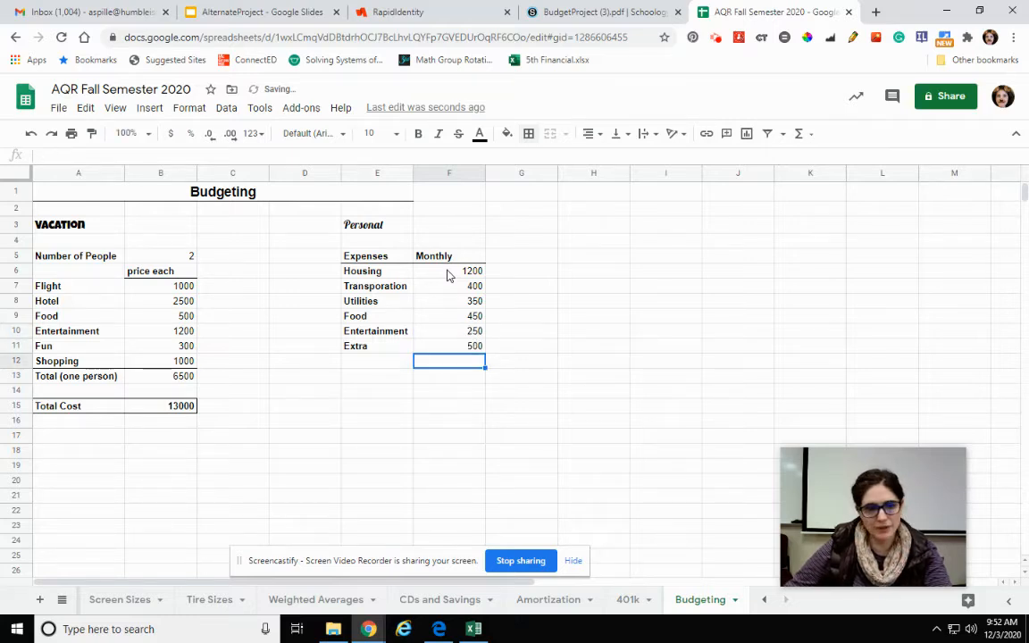
# - Enter "Total Expenses" in E13 with the sum of F6:F11 in F13, and add the label "Income" in E14
pyautogui.press('Down')
pyautogui.press('Left')
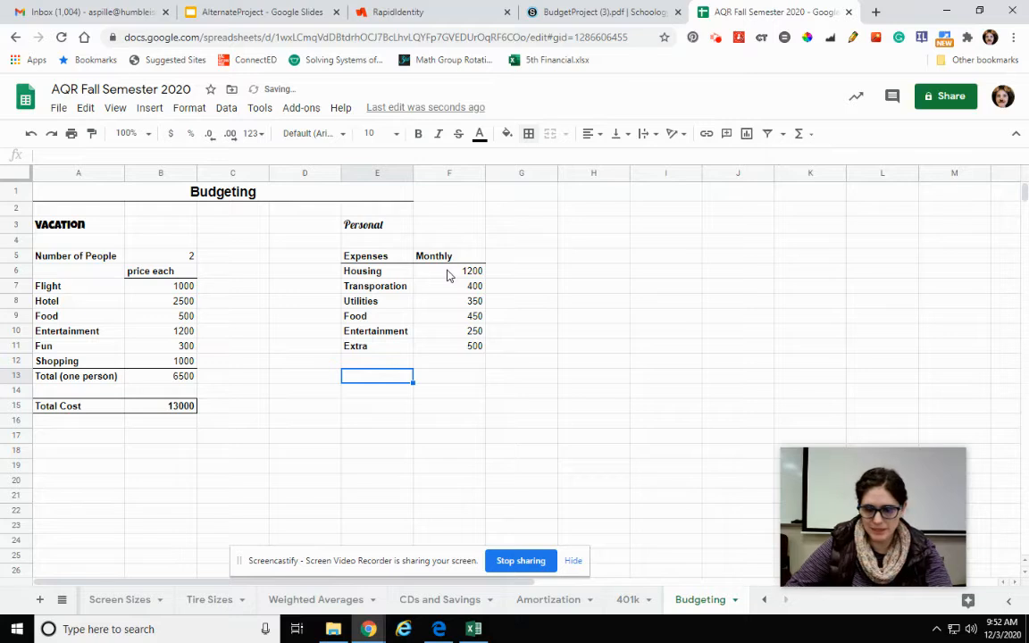
pyautogui.write('Total Expenses')
pyautogui.press('Tab')
pyautogui.write('=sum(')
pyautogui.moveTo(441, 276); pyautogui.dragTo(447, 351)
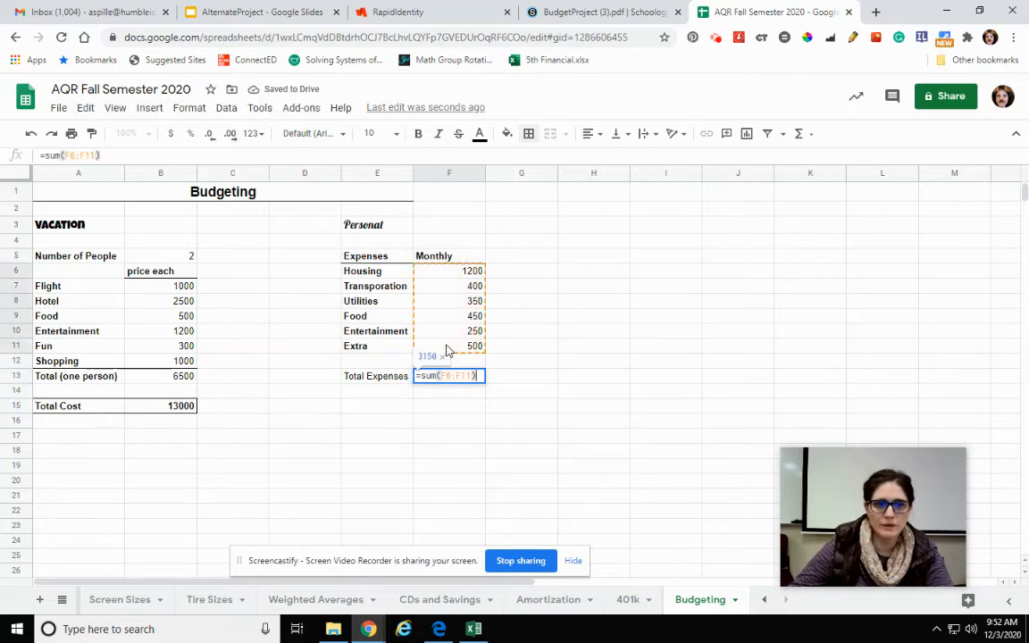
pyautogui.press('Return')
pyautogui.write('Incom')
pyautogui.press('Tab')
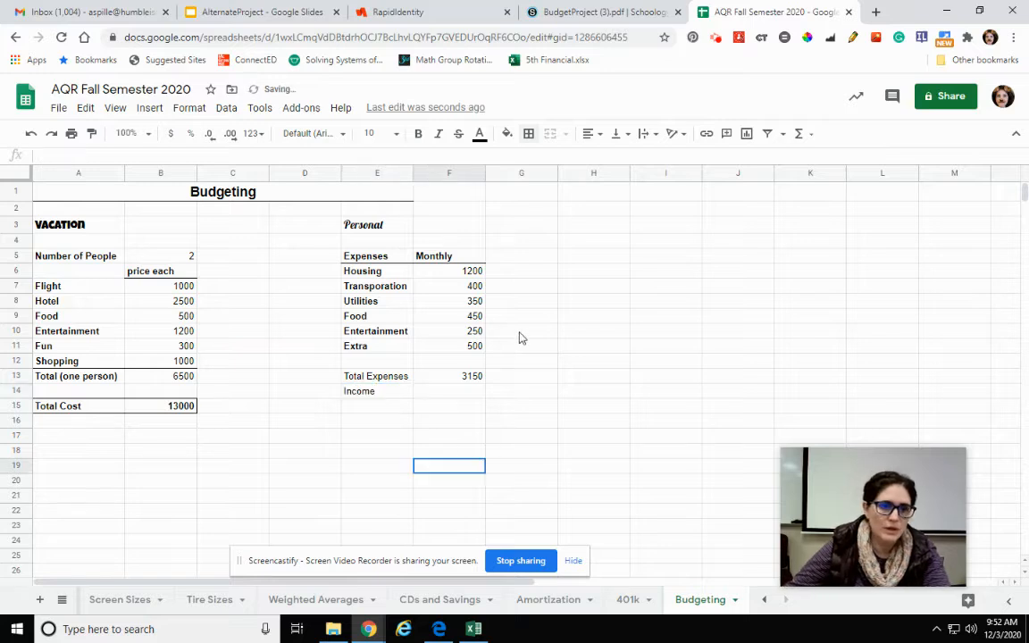
# - Fill the monthly amounts in F6:F11 with light green
pyautogui.moveTo(435, 273); pyautogui.dragTo(436, 350)
pyautogui.click(506, 133)
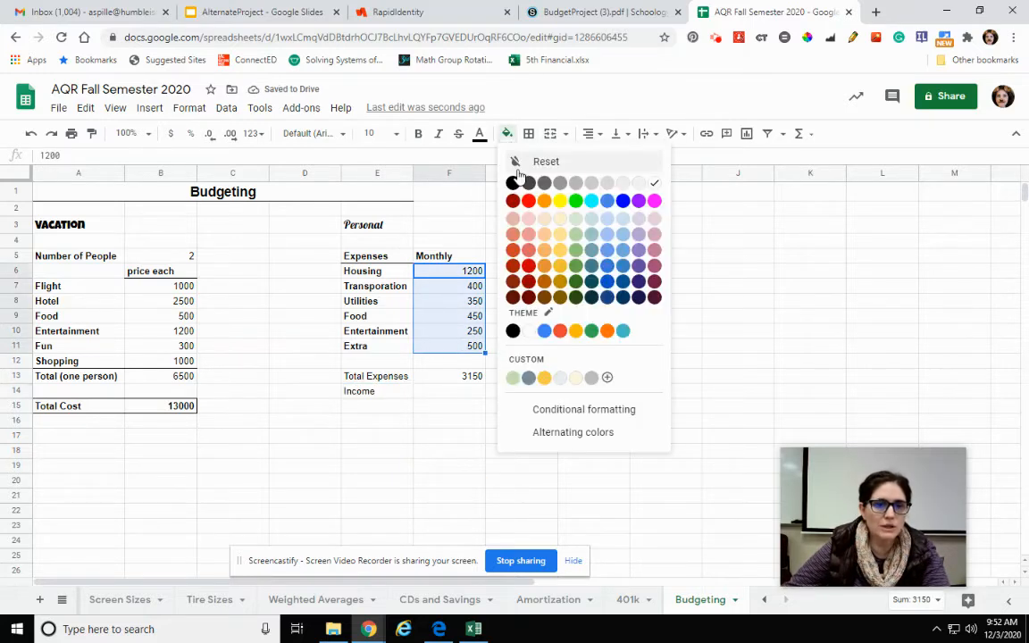
pyautogui.click(581, 228)
pyautogui.click(572, 418)
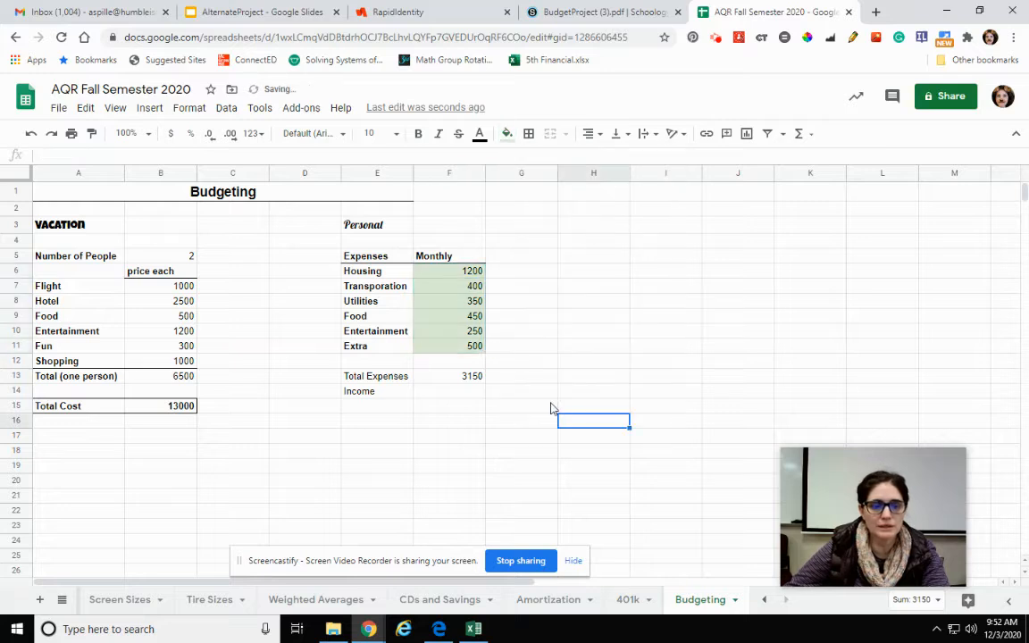
pyautogui.click(445, 393)
pyautogui.click(506, 133)
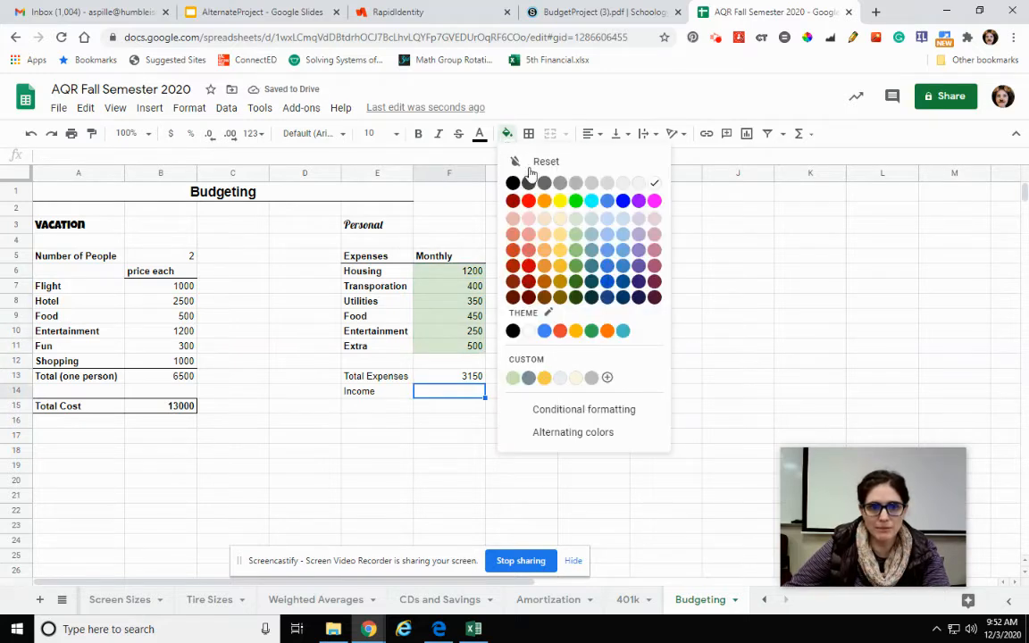
pyautogui.click(755, 287)
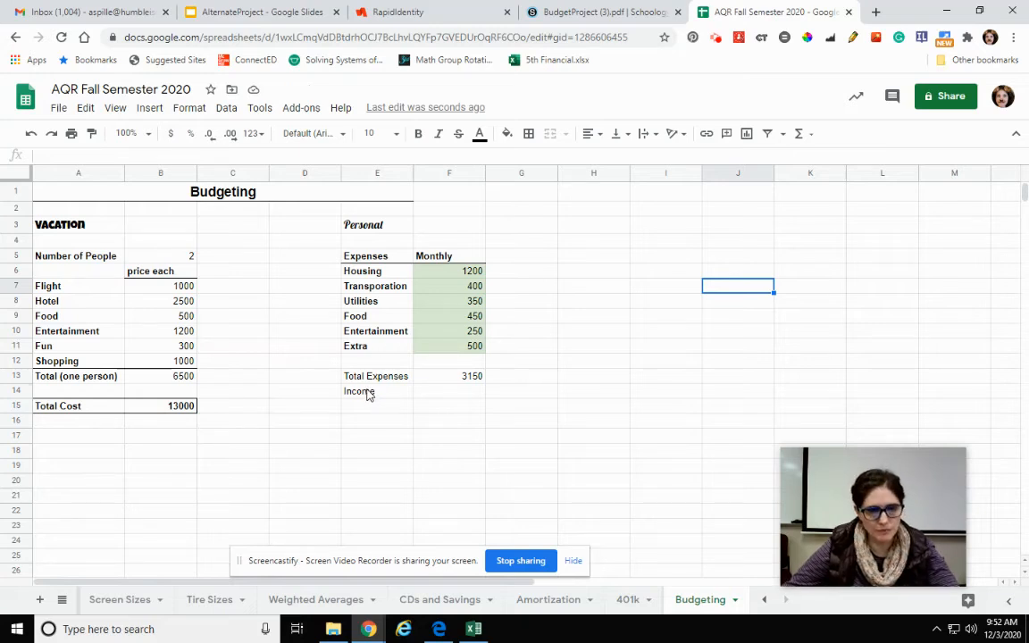
# - Rearrange the summary rows so that Income is in row 13 and Total Expenses with its sum is in row 14
pyautogui.moveTo(382, 383); pyautogui.dragTo(429, 411)
pyautogui.press('Up')
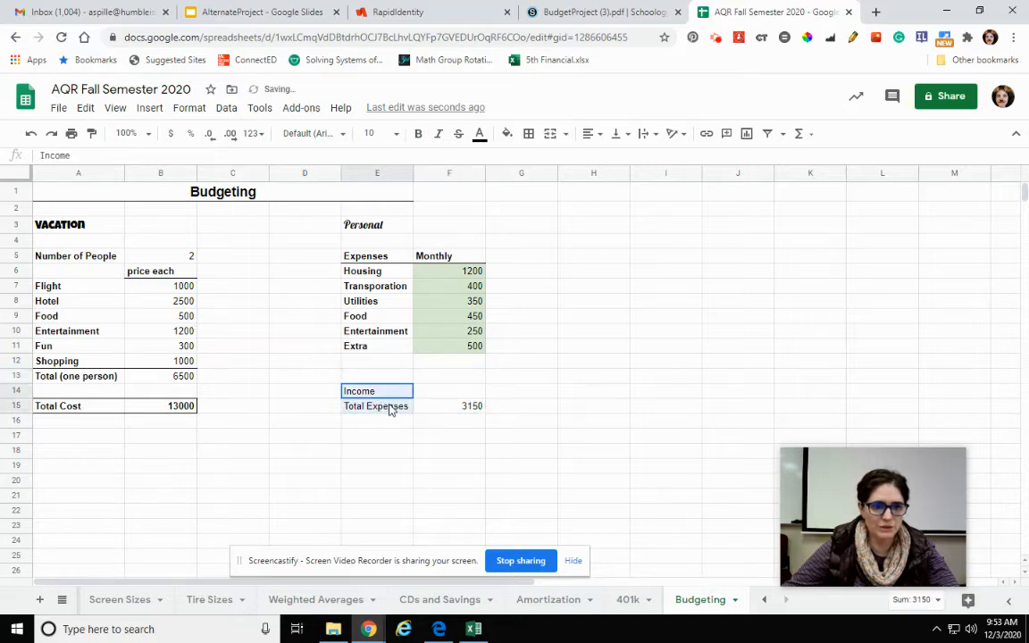
pyautogui.keyDown('shift'); pyautogui.click(429, 409); pyautogui.keyUp('shift')
pyautogui.moveTo(433, 376); pyautogui.dragTo(434, 375)
pyautogui.click(389, 376)
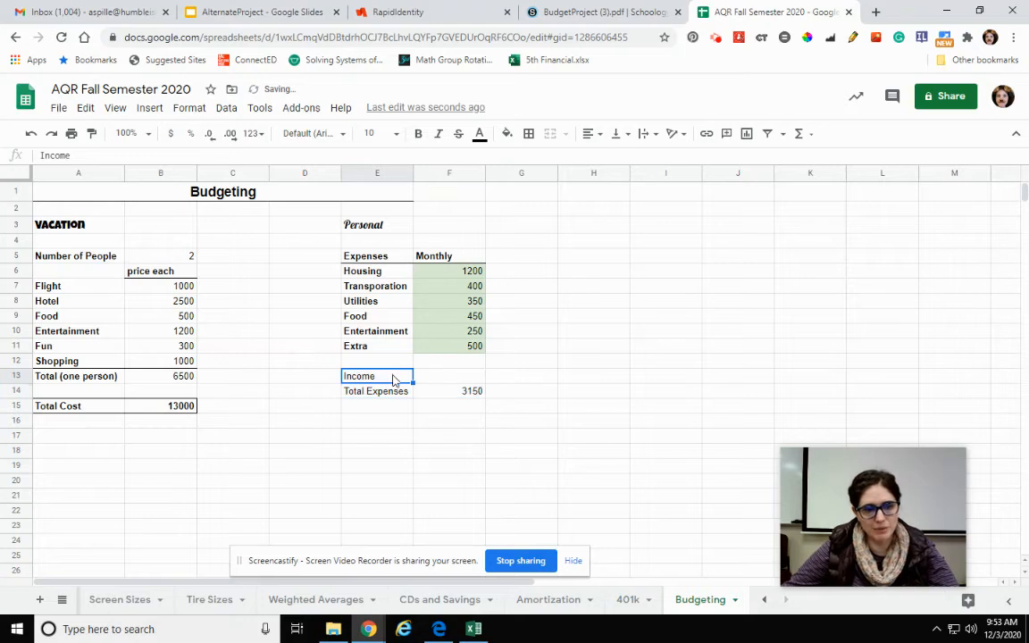
# - Enter 6500 as the income in F13
pyautogui.click(449, 381)
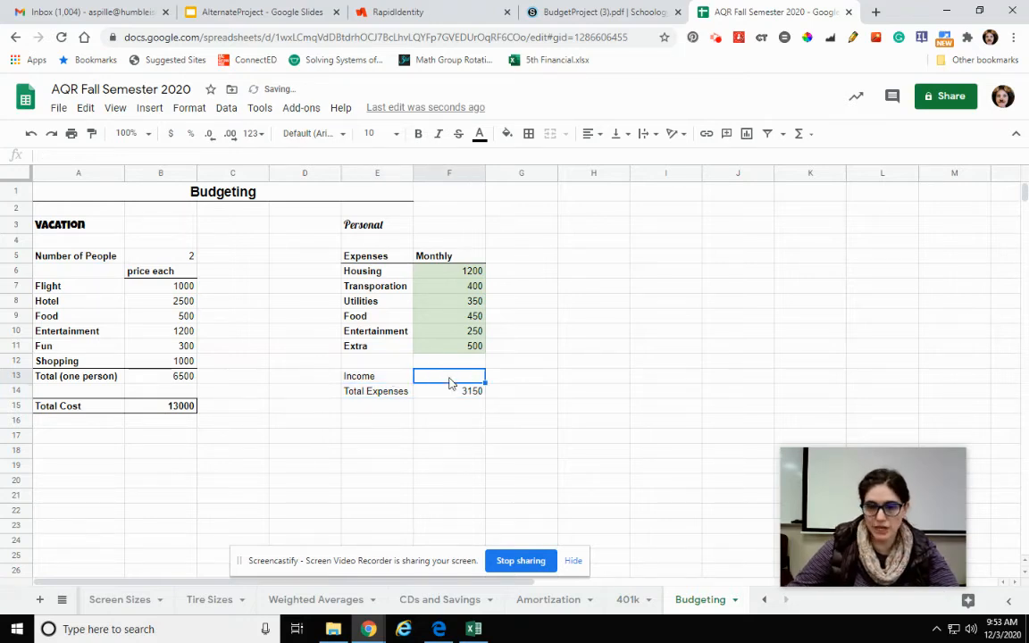
pyautogui.write('6500')
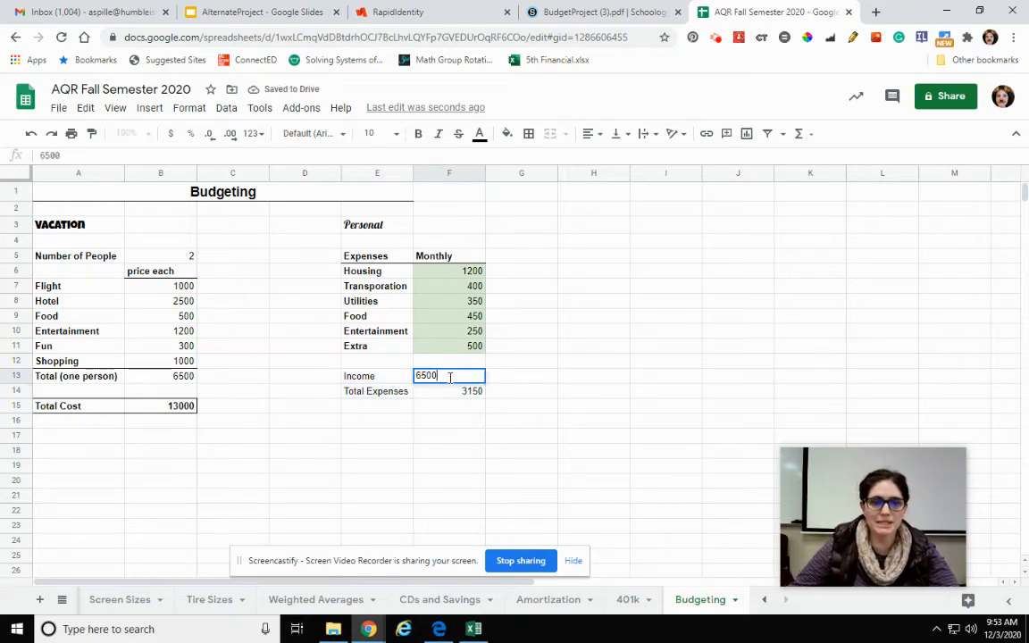
pyautogui.press('Return')
# - Make the Income and Total Expenses labels in E13:E14 bold
pyautogui.moveTo(361, 376); pyautogui.dragTo(368, 393)
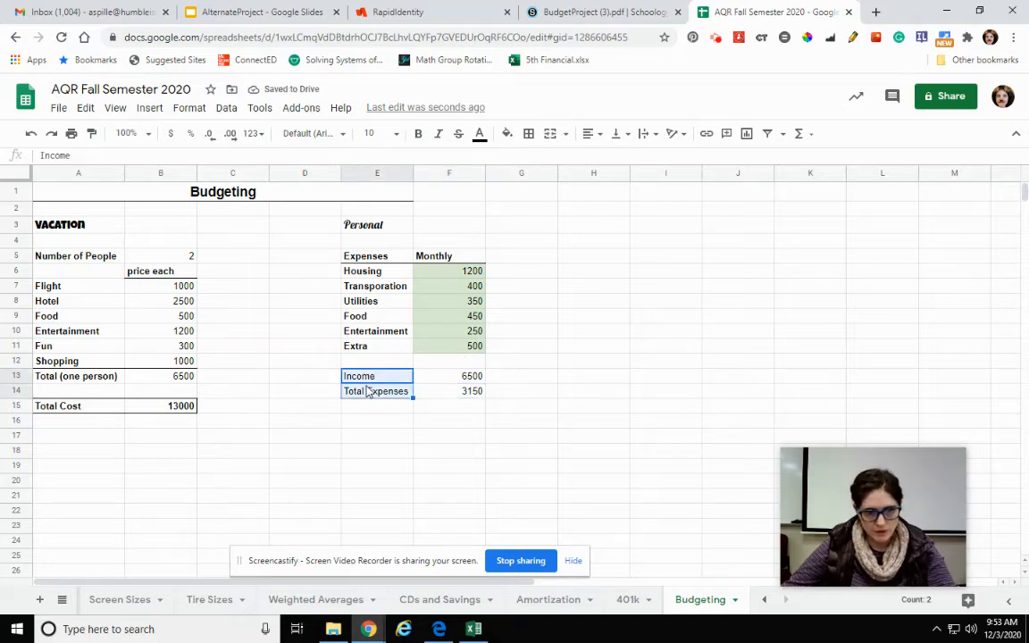
pyautogui.hotkey('ctrl', 'b')
pyautogui.click(419, 435)
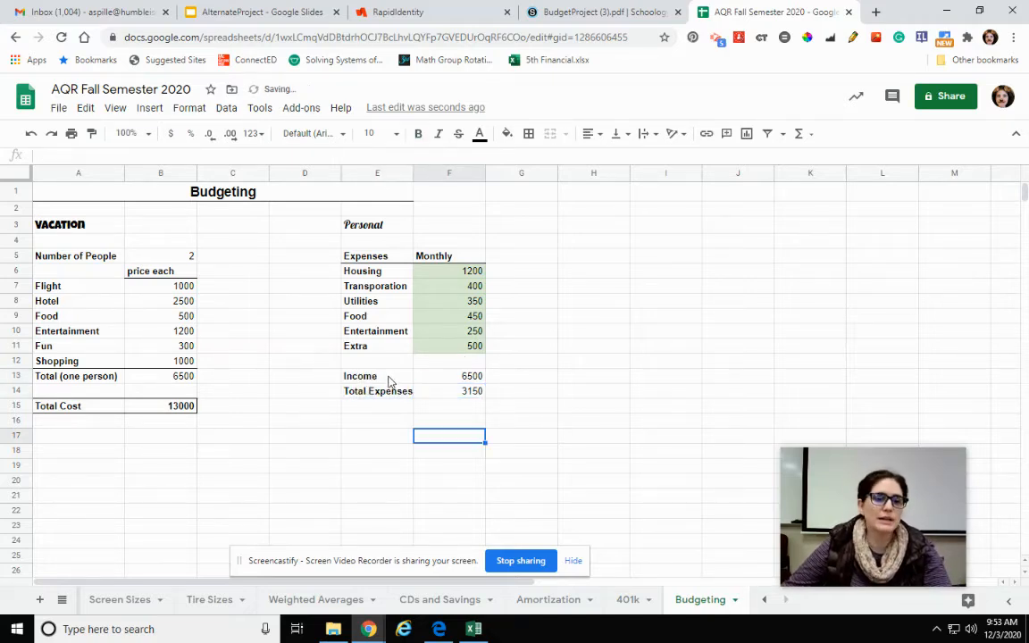
# - Put a bottom border under the Extra row in E11:F11
pyautogui.moveTo(402, 350); pyautogui.dragTo(459, 346)
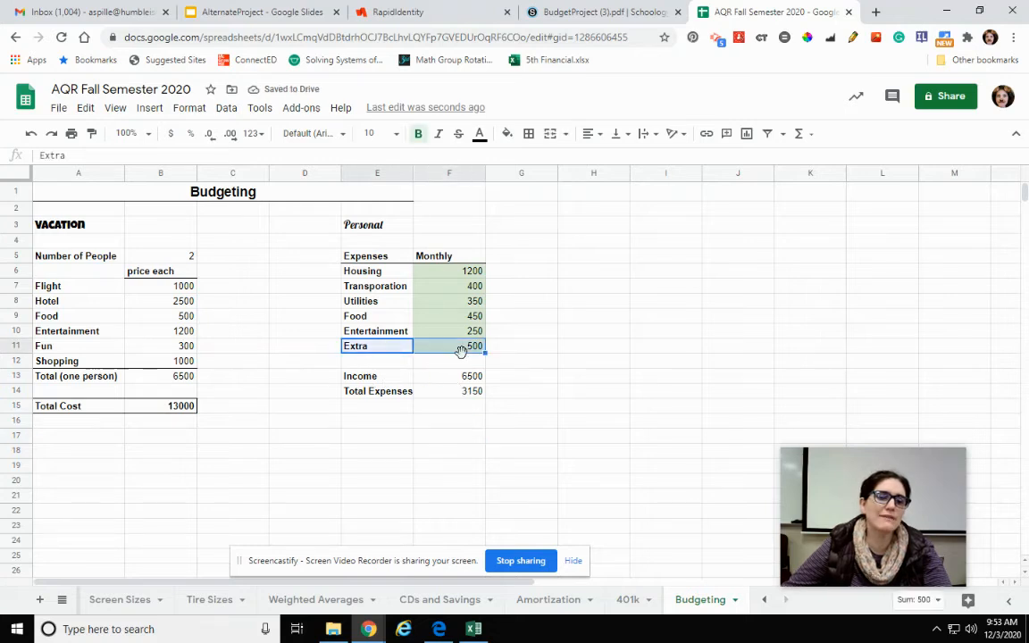
pyautogui.click(528, 134)
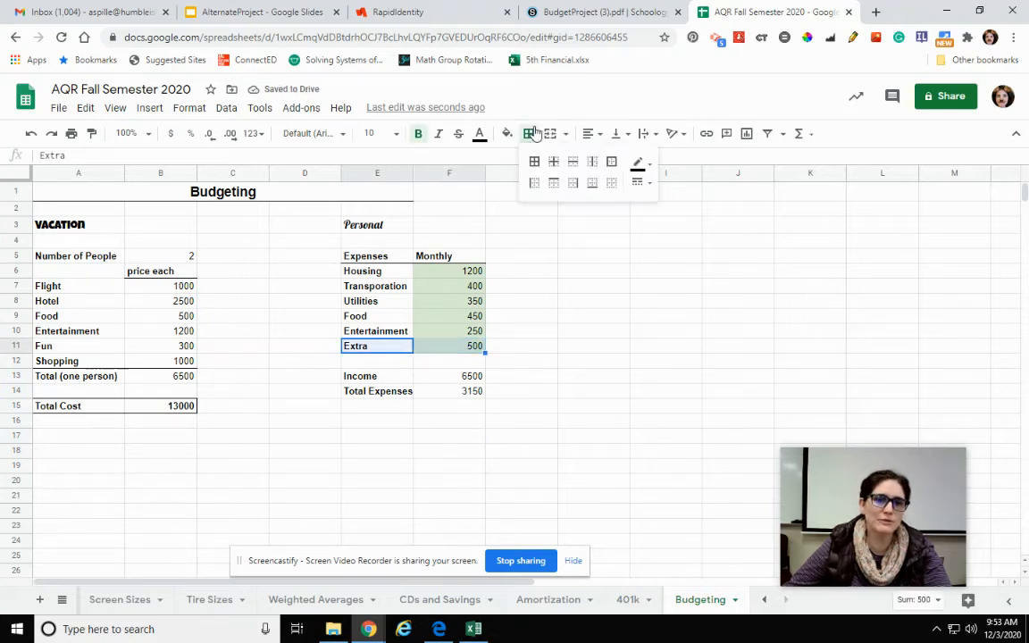
pyautogui.click(597, 186)
pyautogui.click(592, 358)
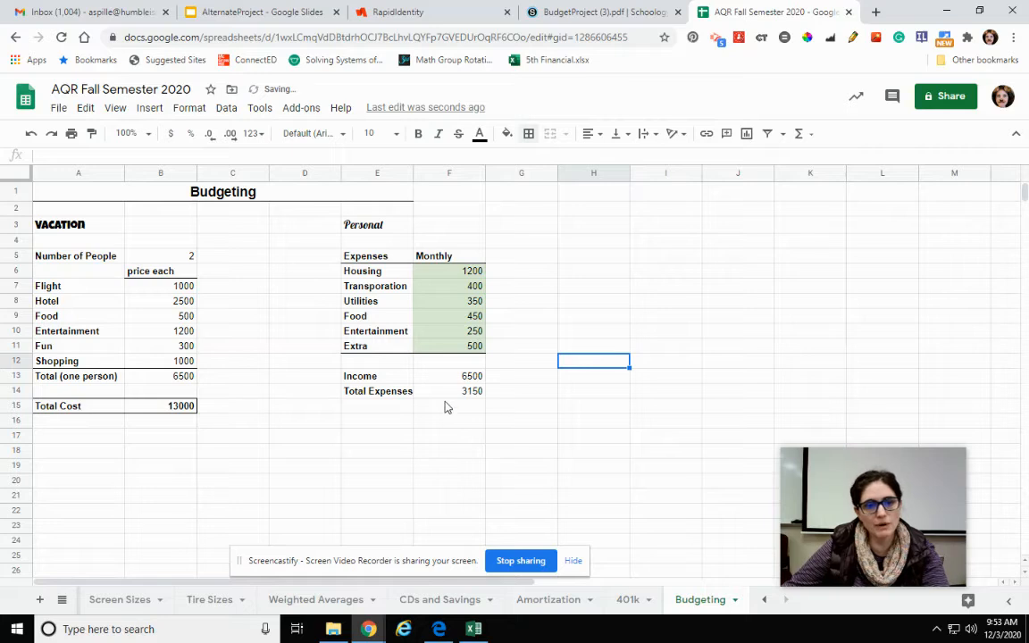
# - Start a conditional formatting rule for the Total Expenses amount in F14 with the condition Greater than
pyautogui.click(469, 393)
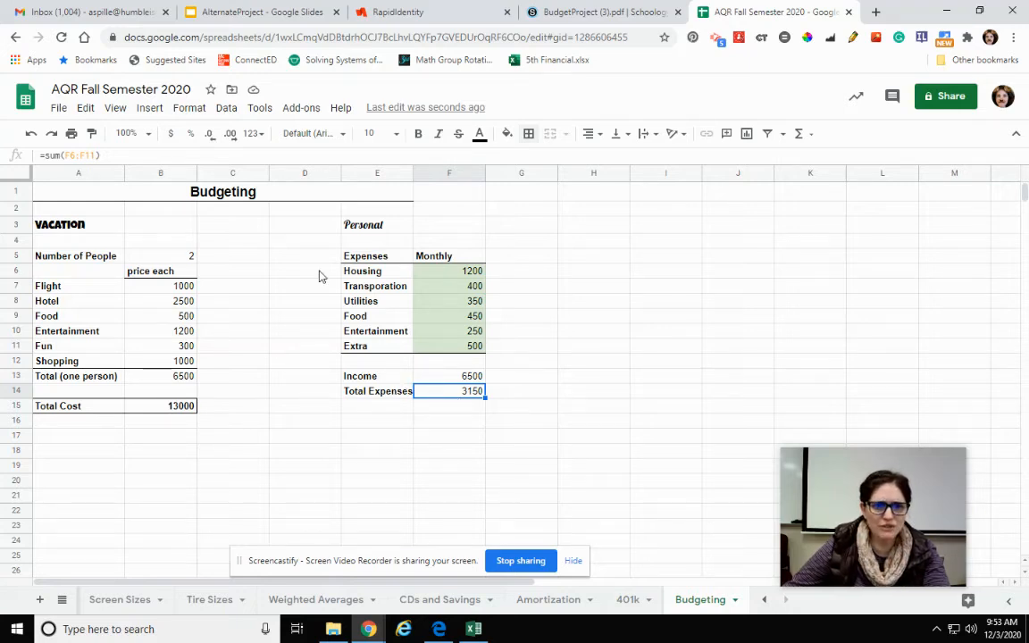
pyautogui.click(190, 109)
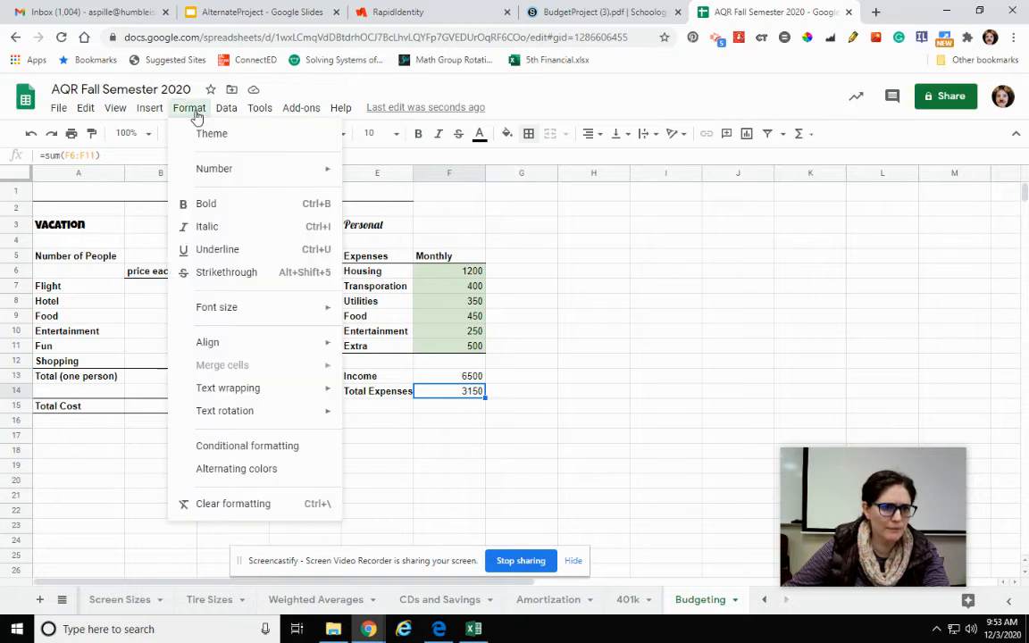
pyautogui.click(252, 450)
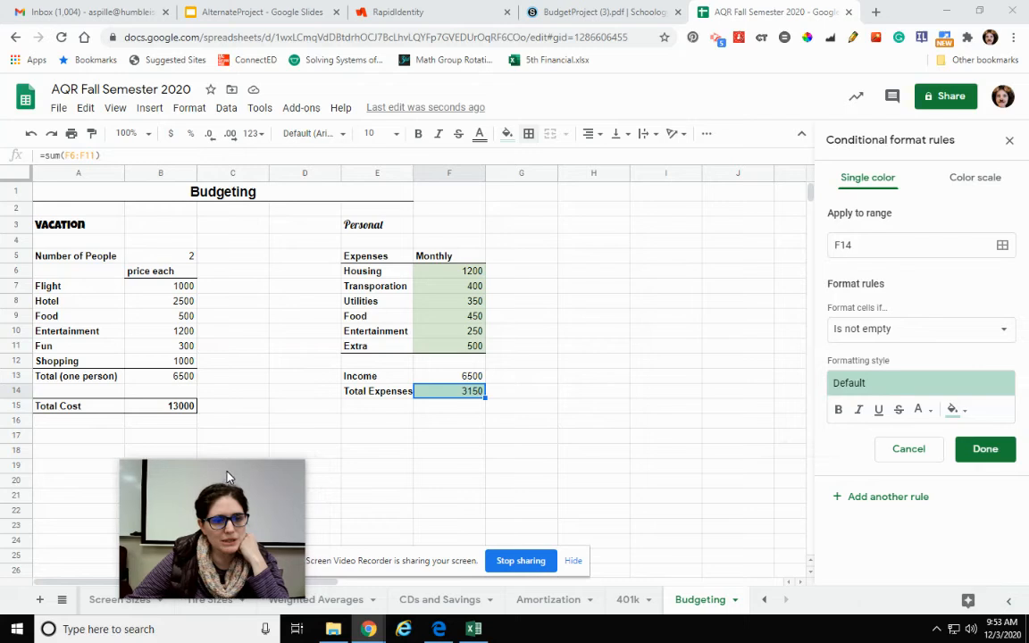
pyautogui.click(868, 328)
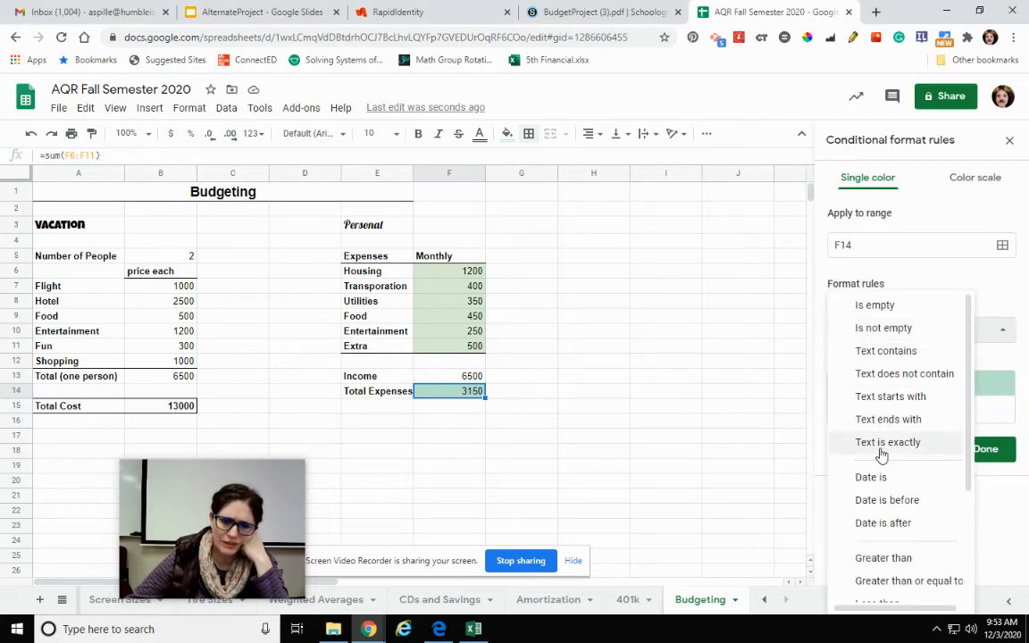
pyautogui.click(881, 557)
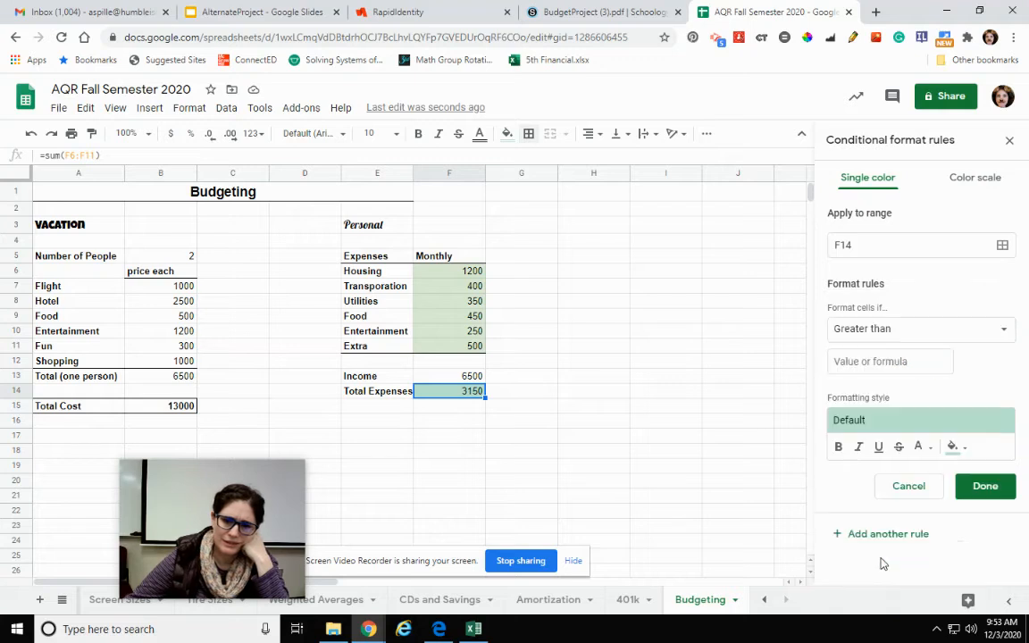
# - Set the F14 conditional formatting style to a red fill with theme yellow text
pyautogui.click(855, 362)
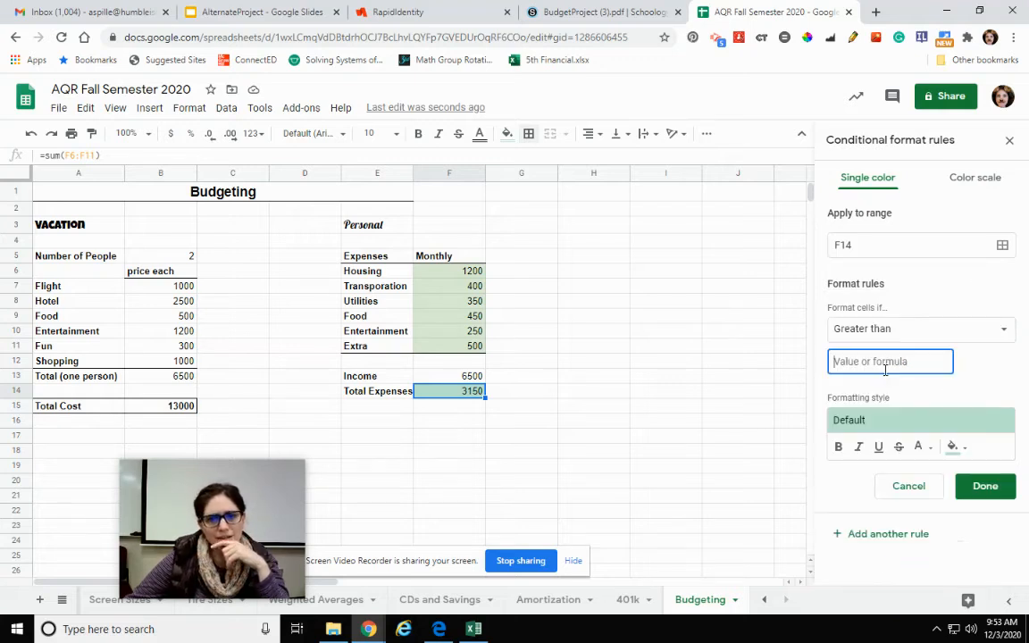
pyautogui.click(450, 376)
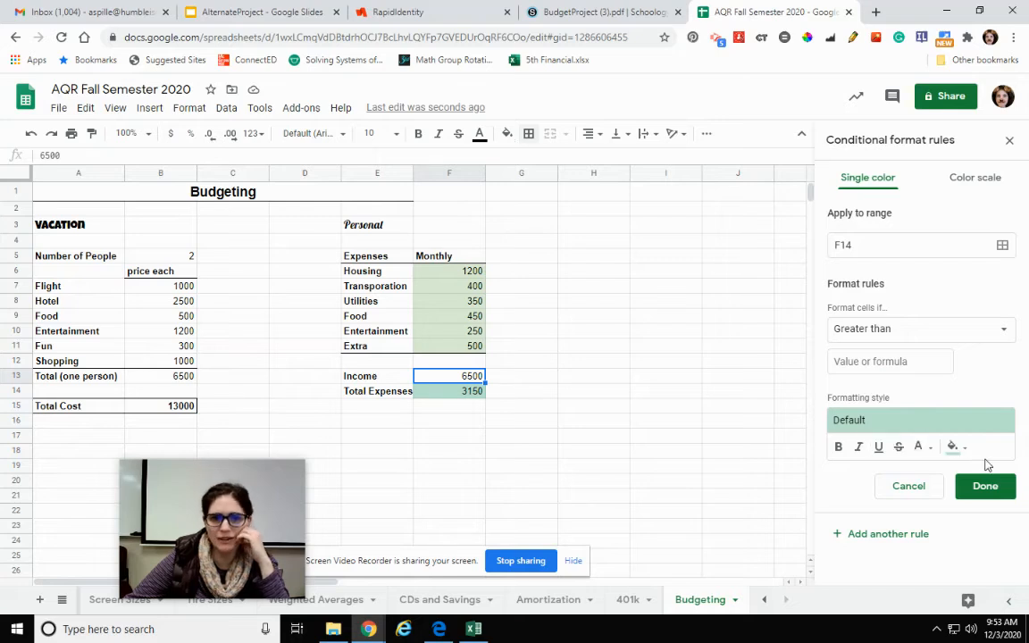
pyautogui.click(953, 446)
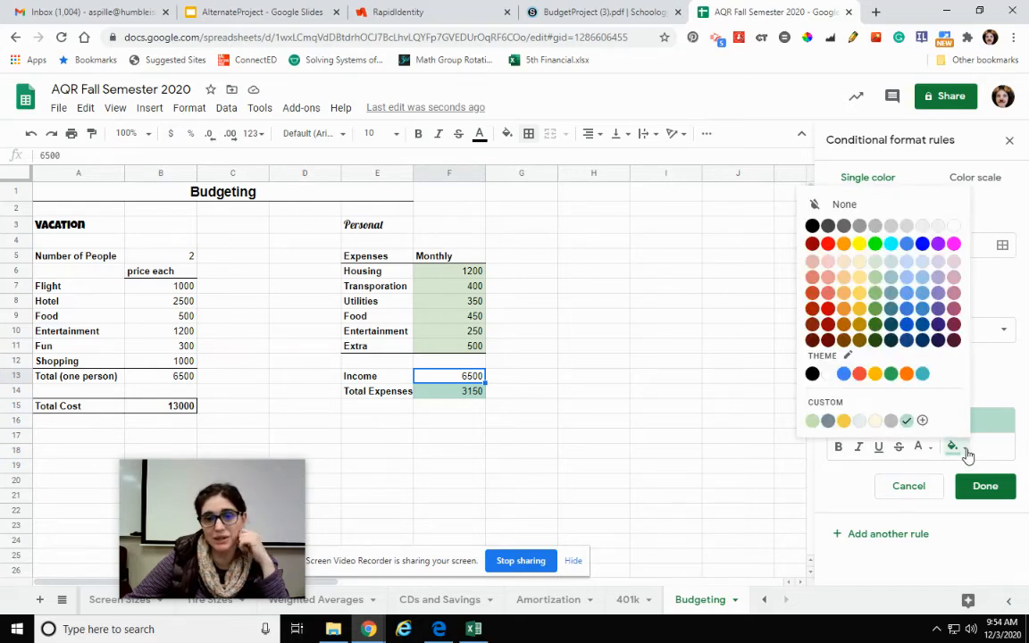
pyautogui.click(829, 308)
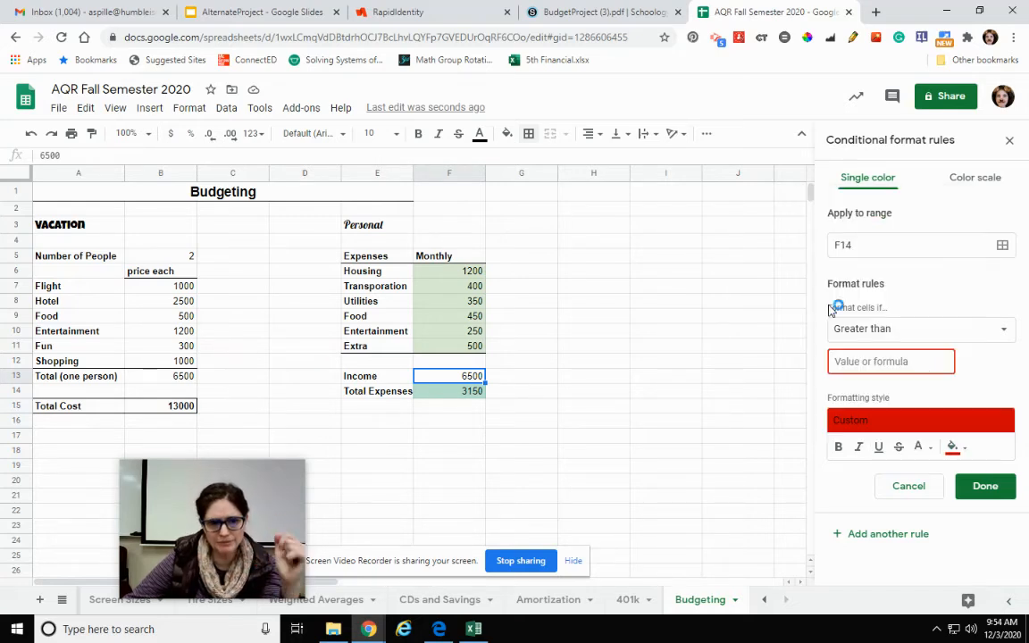
pyautogui.click(920, 447)
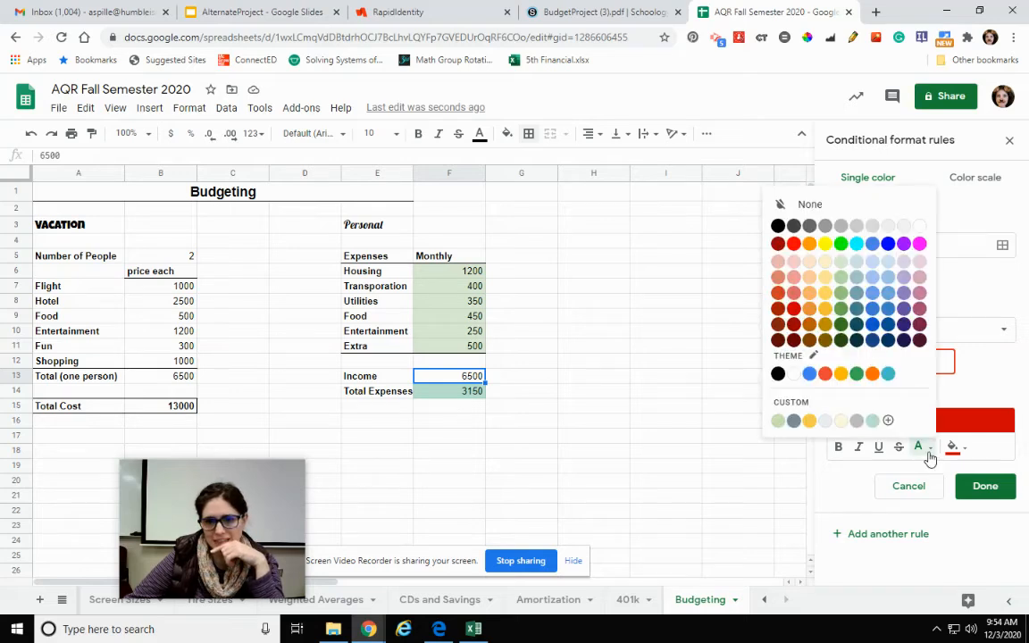
pyautogui.click(841, 375)
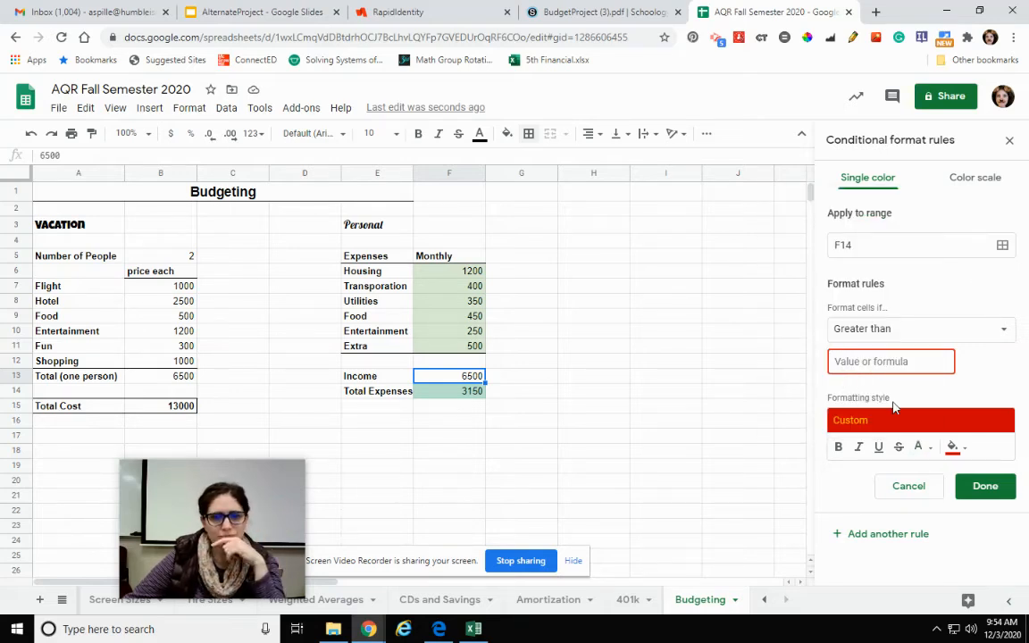
# - Enter f13 as the Greater than comparison value and save the rule for F14
pyautogui.click(980, 489)
pyautogui.click(879, 361)
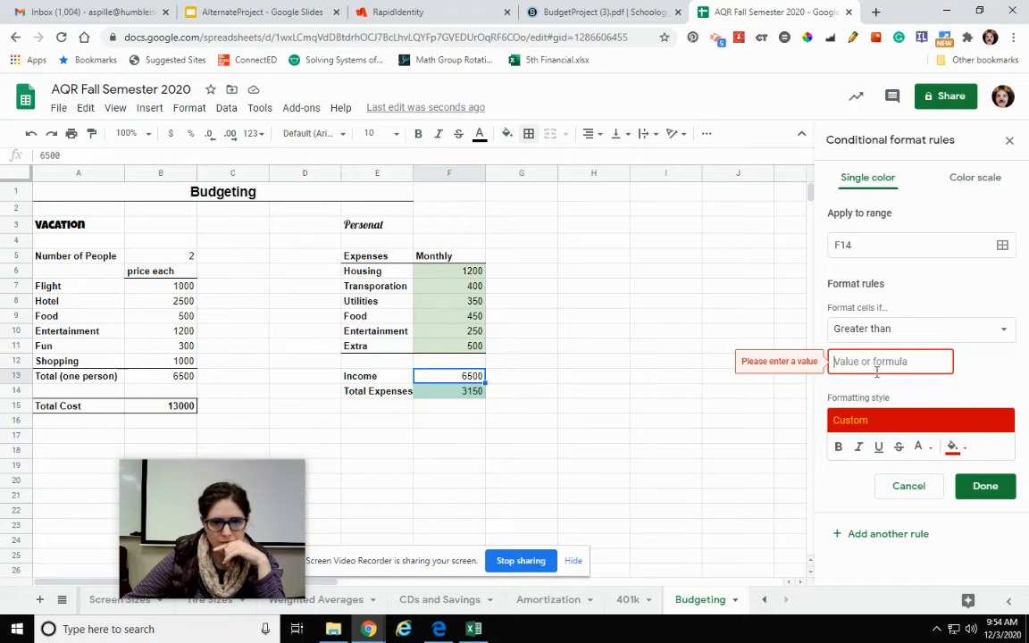
pyautogui.write('f13')
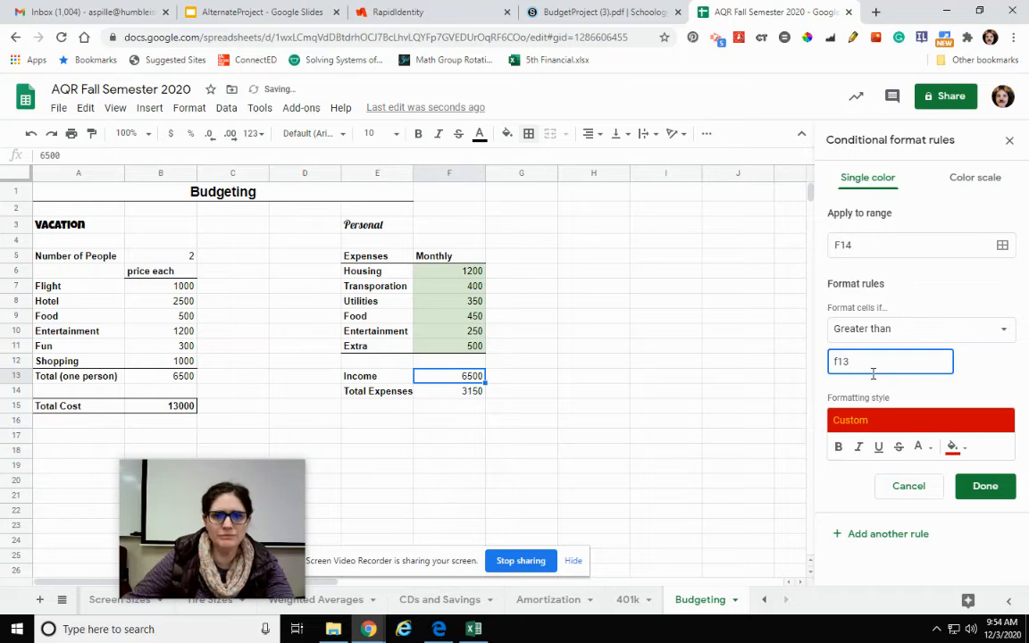
pyautogui.click(995, 489)
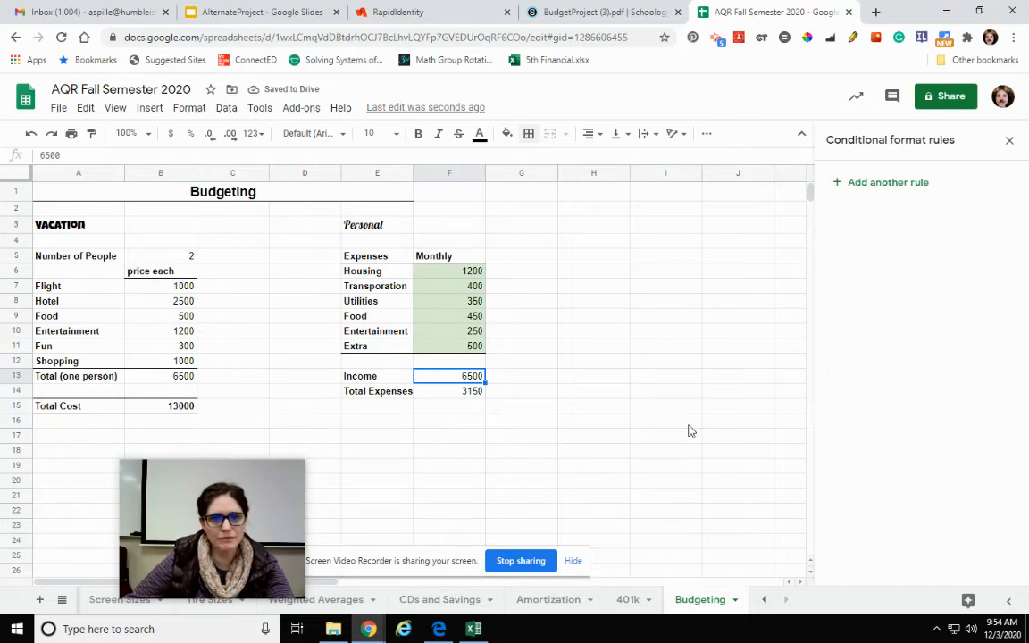
# - Set the personal income in F13 to 4000
pyautogui.click(465, 393)
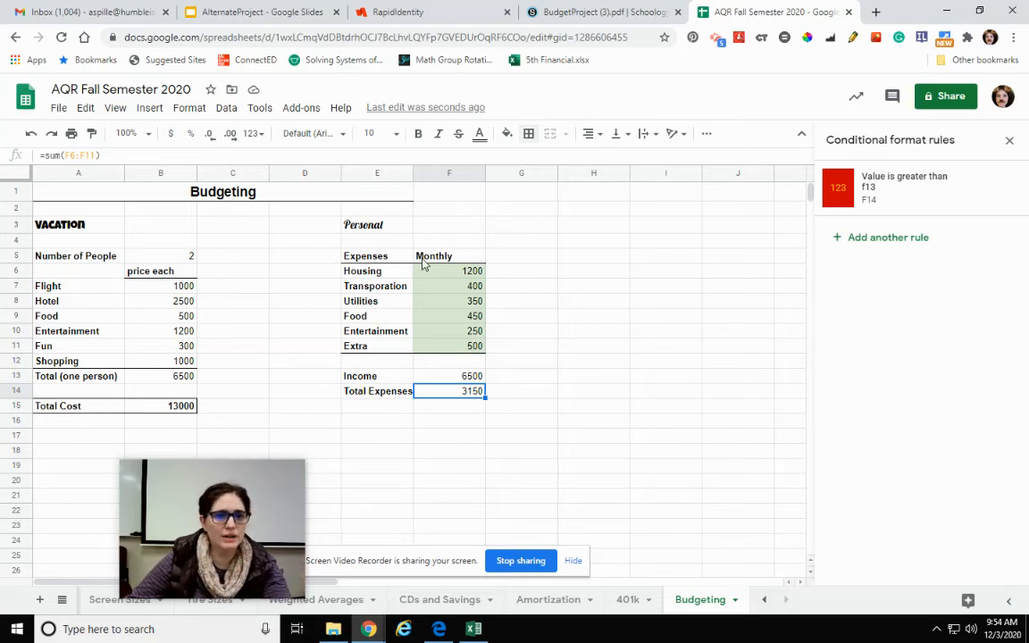
pyautogui.click(453, 381)
pyautogui.write('4000')
pyautogui.press('Return')
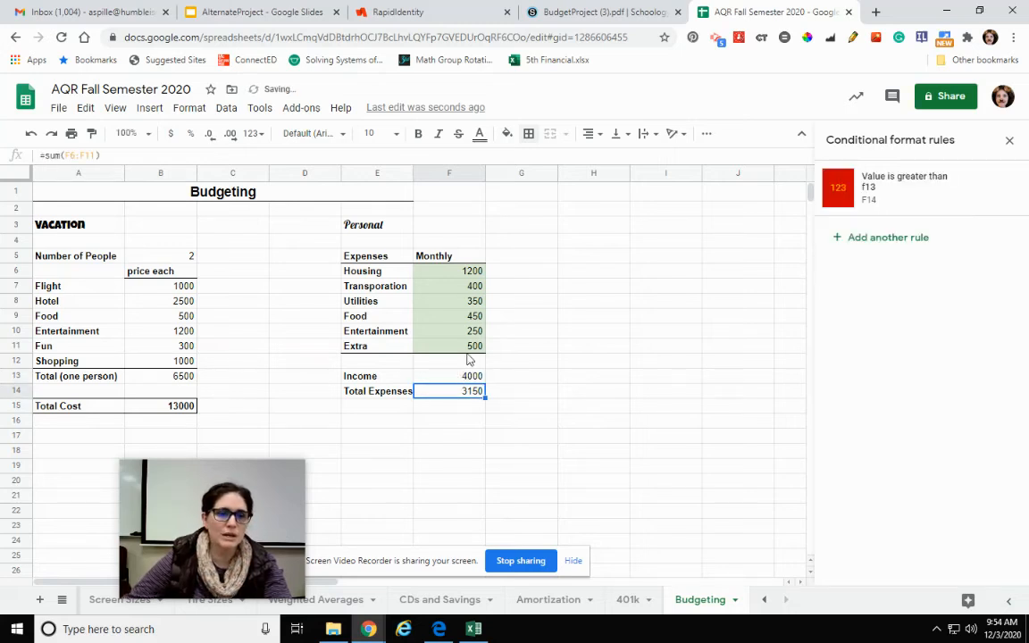
# - Set the monthly Transporation expense in F7 and the Entertainment expense in F10 to 500 each
pyautogui.click(446, 317)
pyautogui.click(447, 284)
pyautogui.write('5')
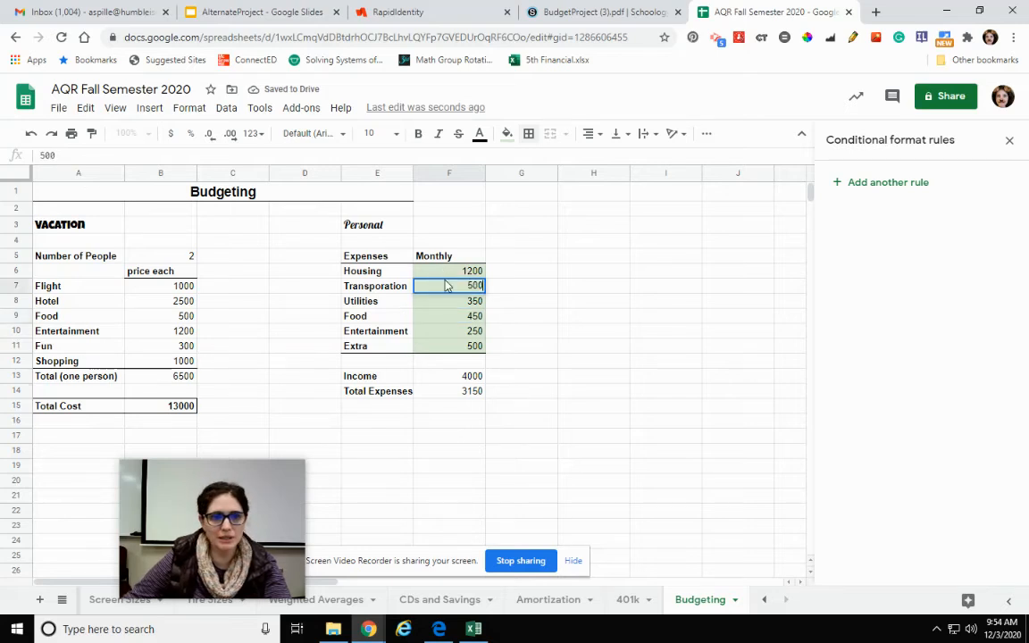
pyautogui.press('Return')
pyautogui.press('Down')
pyautogui.press('Down')
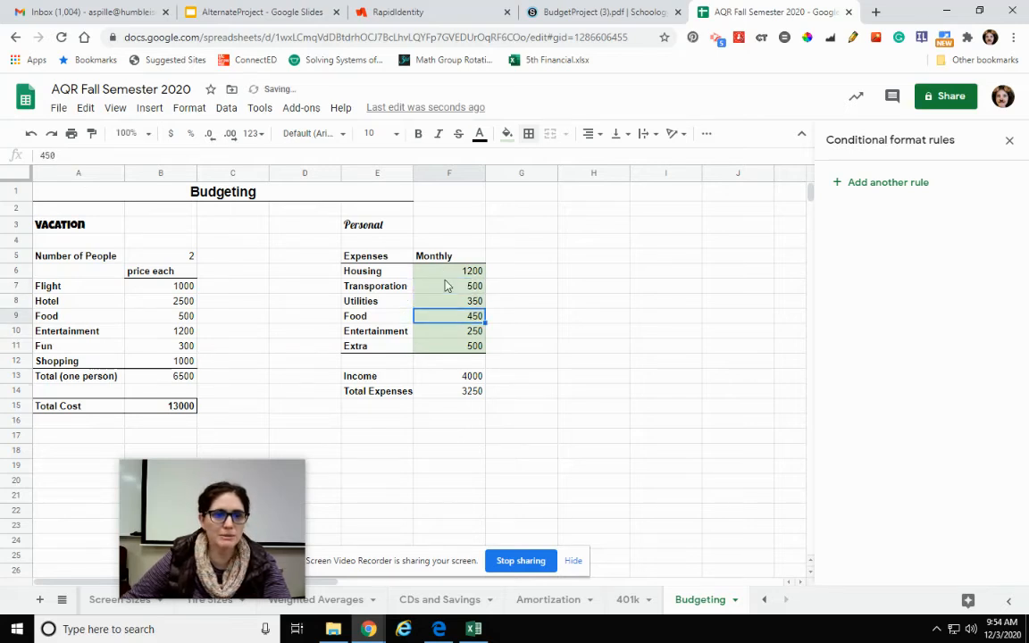
pyautogui.write('500')
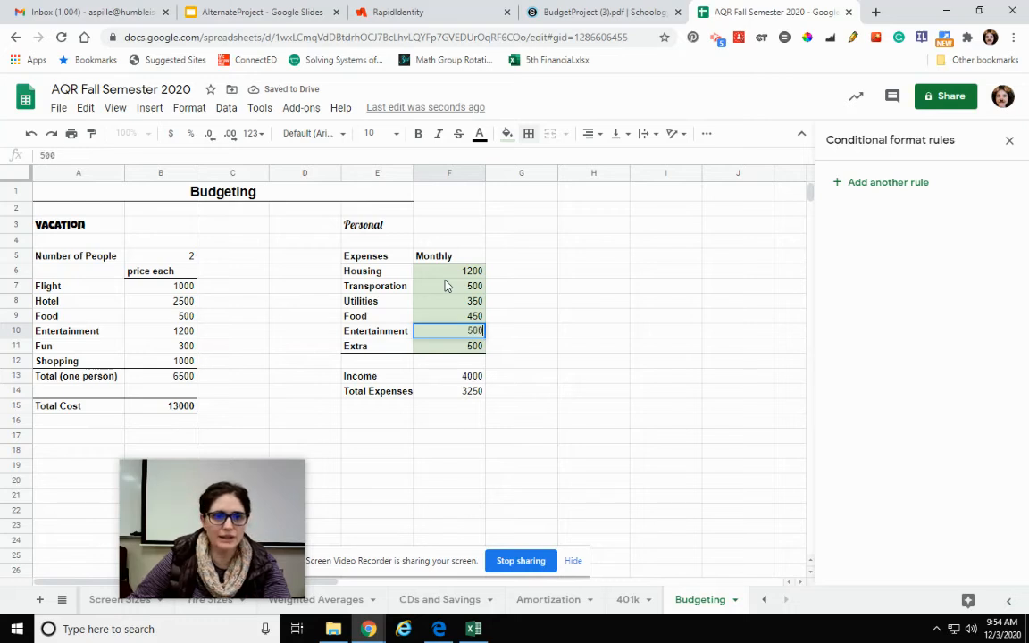
pyautogui.press('Return')
# - Set the monthly Food expense in F9 to 600
pyautogui.press('Up')
pyautogui.press('Up')
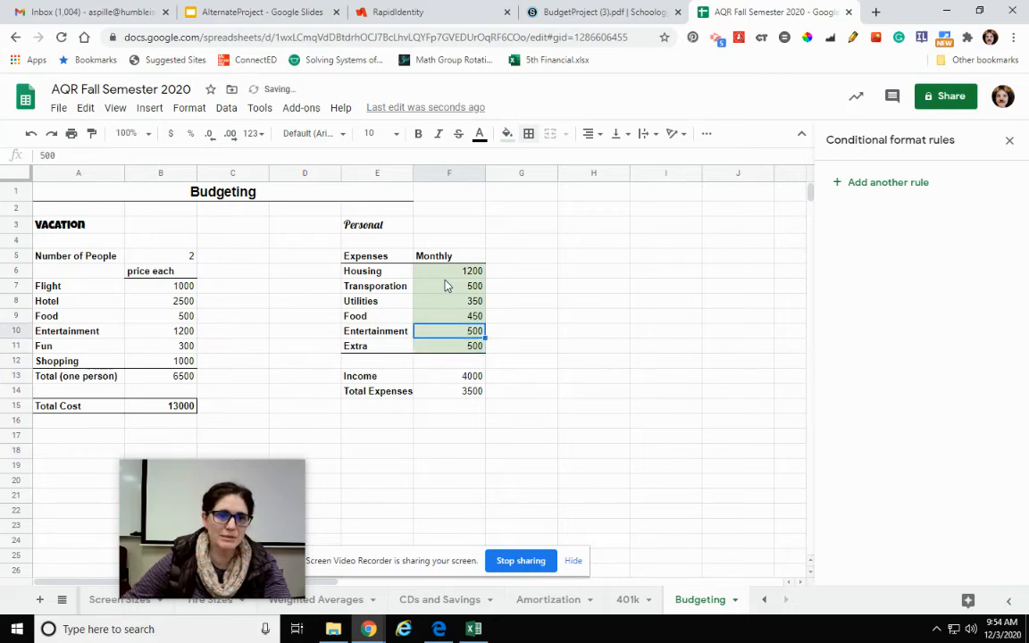
pyautogui.write('600')
pyautogui.press('Return')
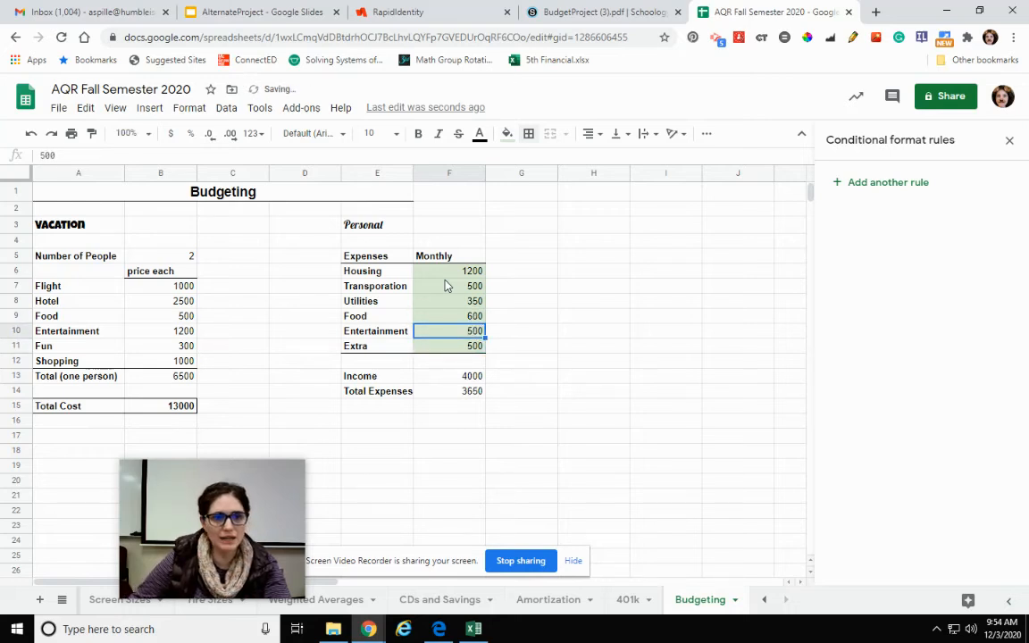
# - Set the monthly Housing expense in F6 to 2000
pyautogui.press('Up')
pyautogui.press('Up')
pyautogui.press('Up')
pyautogui.press('Up')
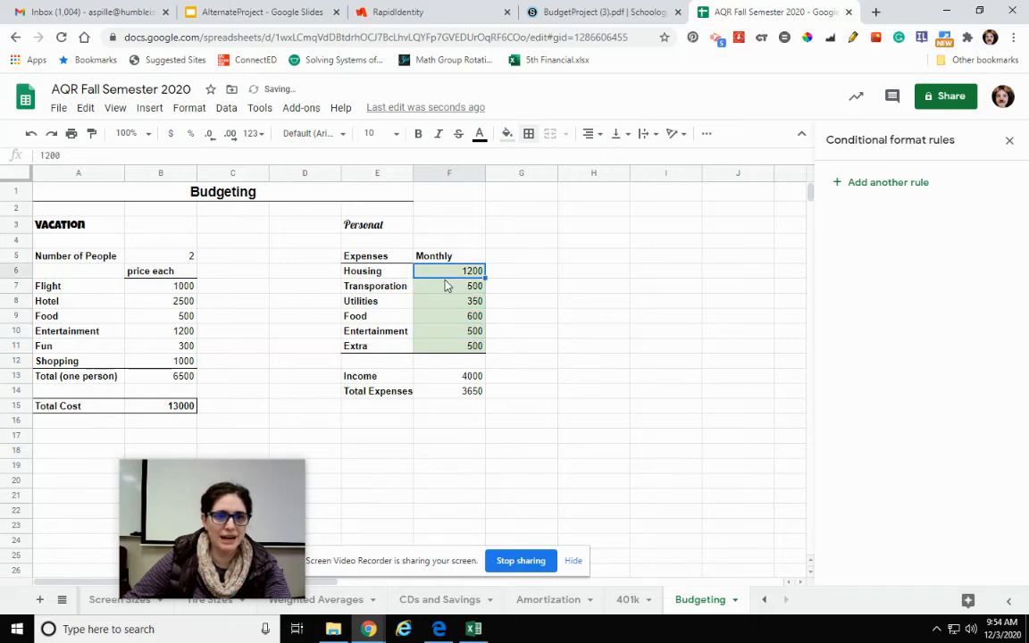
pyautogui.write('2')
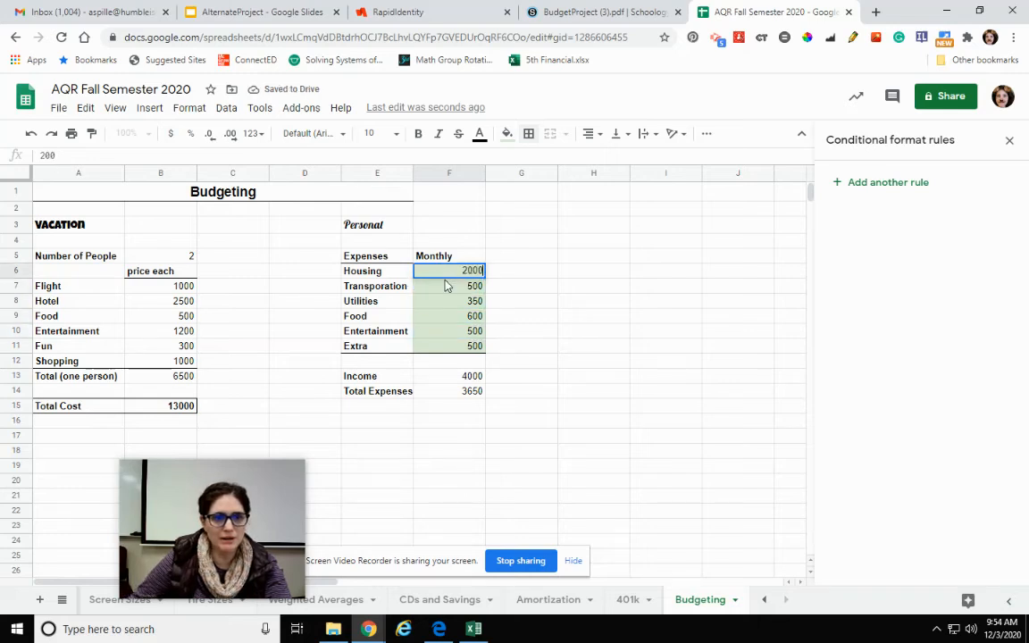
pyautogui.write('000')
pyautogui.press('Return')
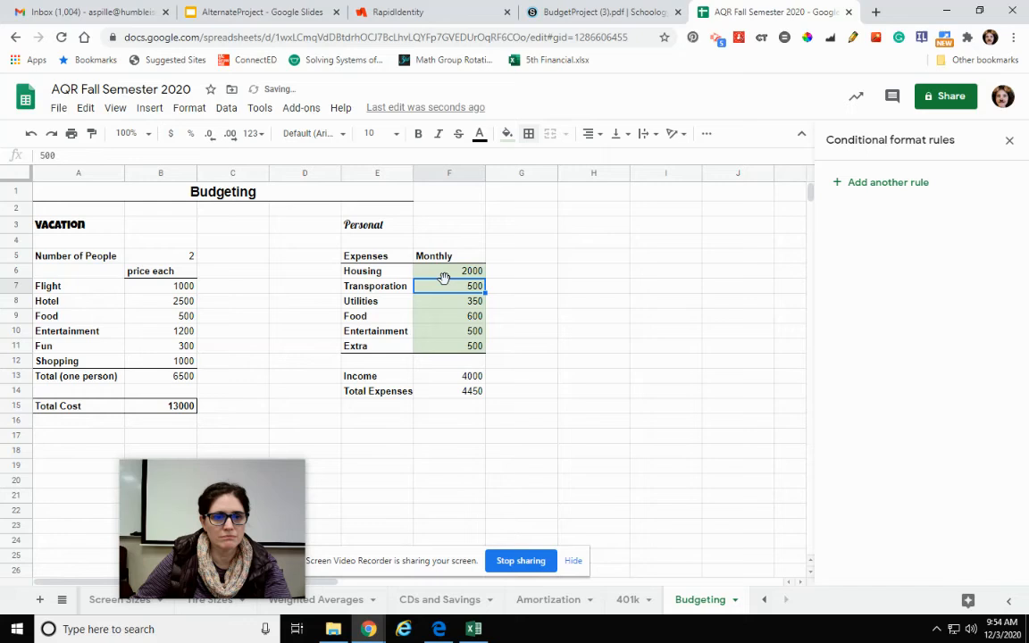
# - Reopen the conditional formatting rule on F14 as a single-color rule with the condition Greater than
pyautogui.click(459, 397)
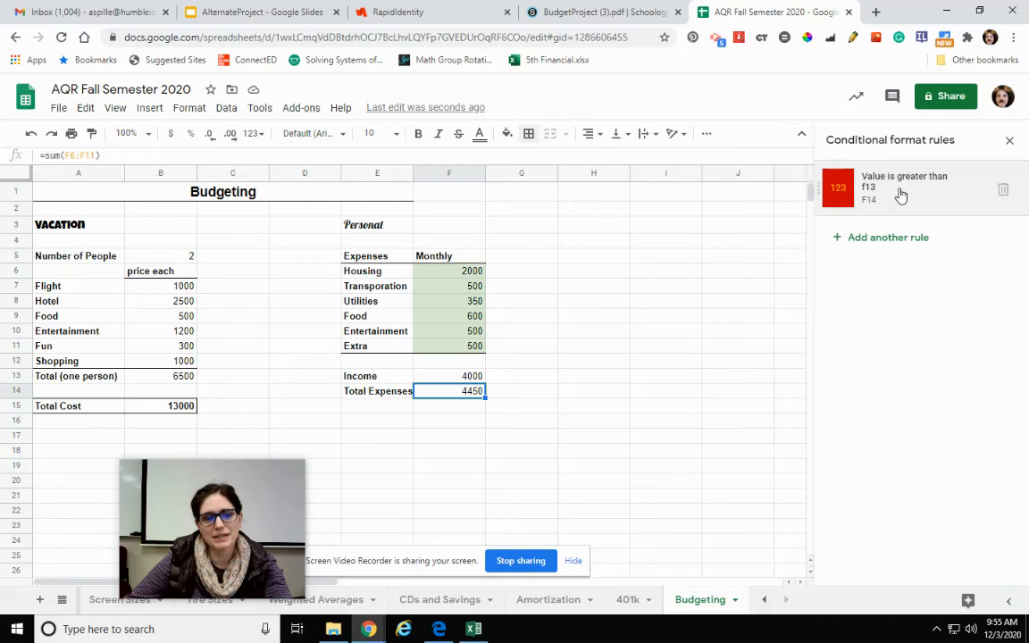
pyautogui.click(982, 188)
pyautogui.click(978, 177)
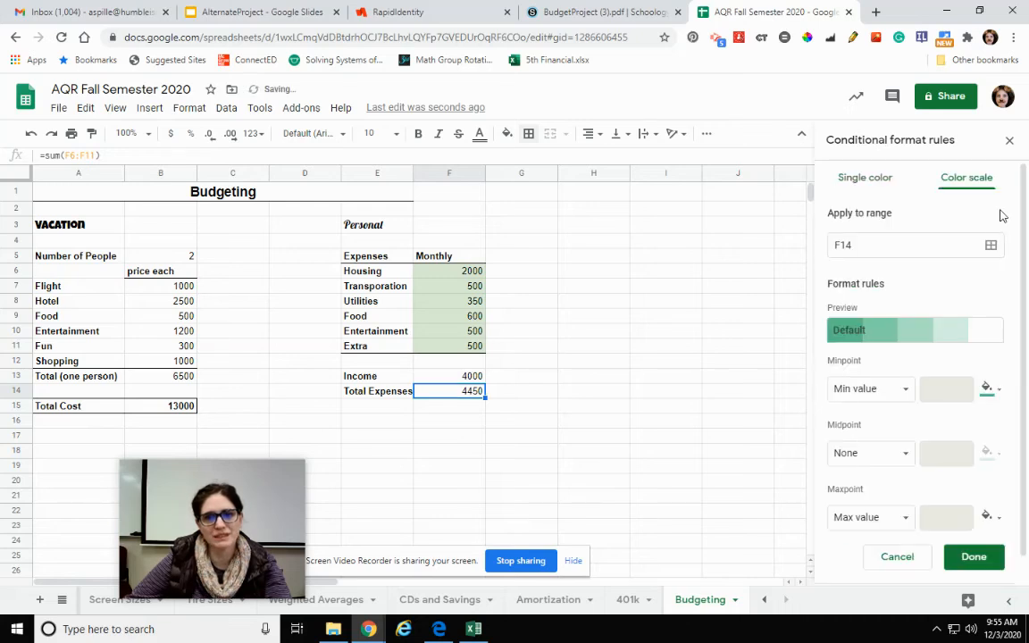
pyautogui.click(871, 181)
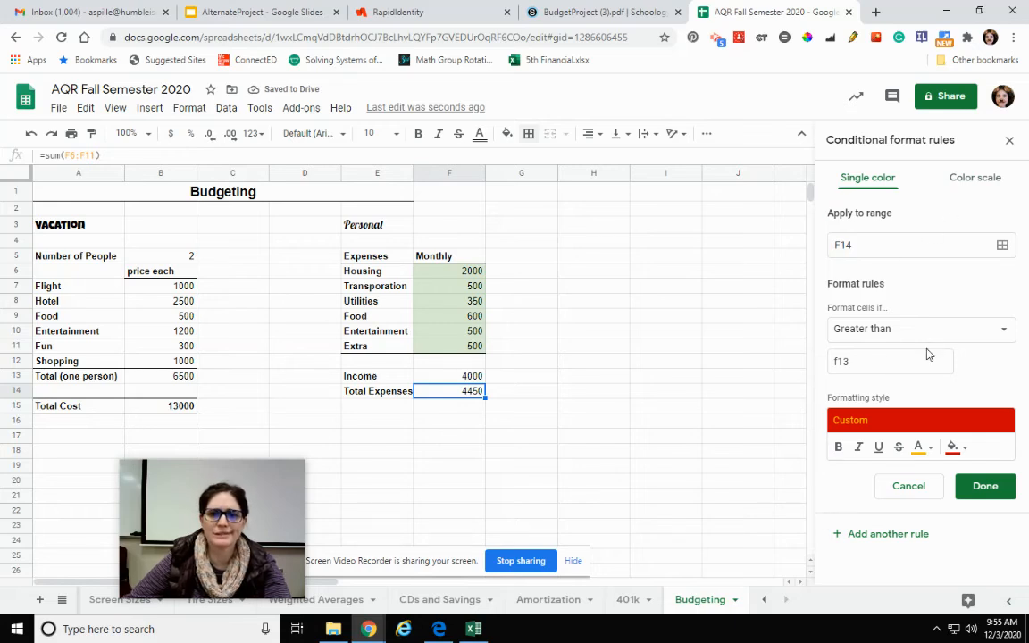
pyautogui.click(915, 327)
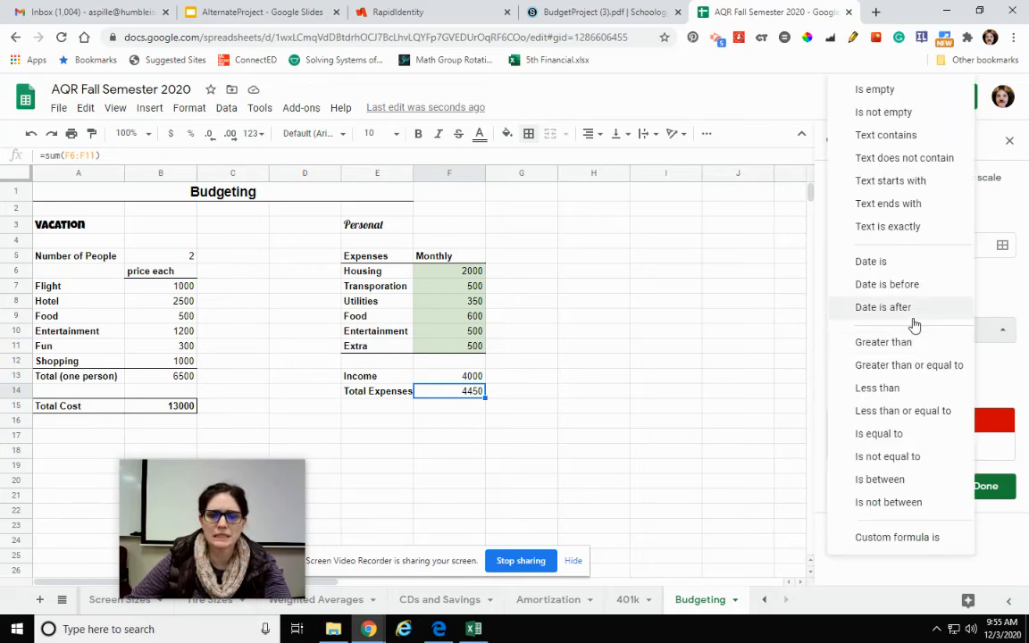
pyautogui.click(902, 346)
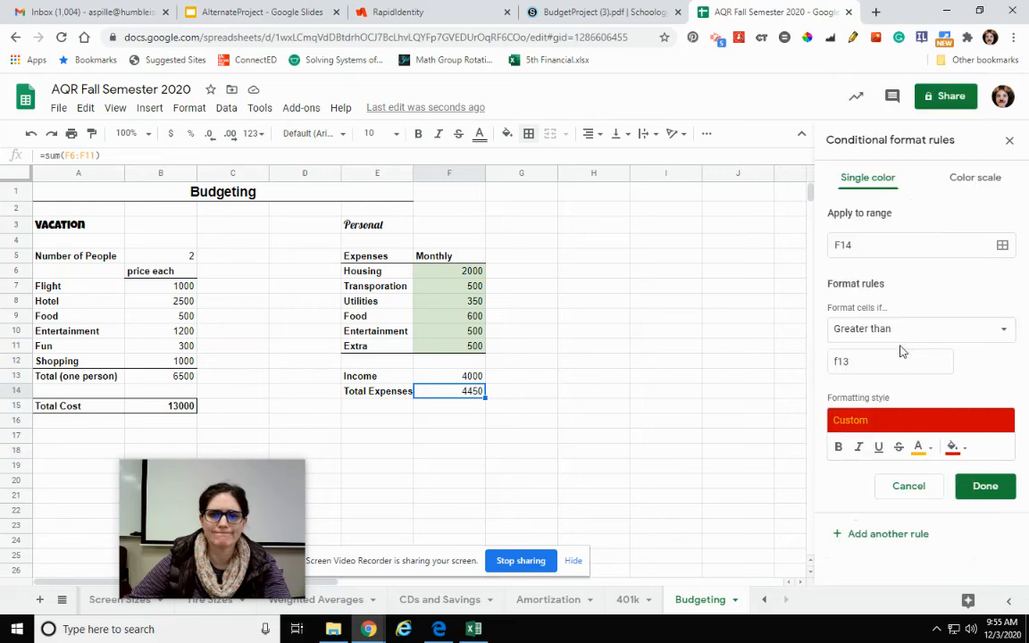
# - Replace the F14 rule's comparison value with the cell reference formula =f13
pyautogui.click(881, 368)
pyautogui.press('BackSpace')
pyautogui.press('BackSpace')
pyautogui.press('BackSpace')
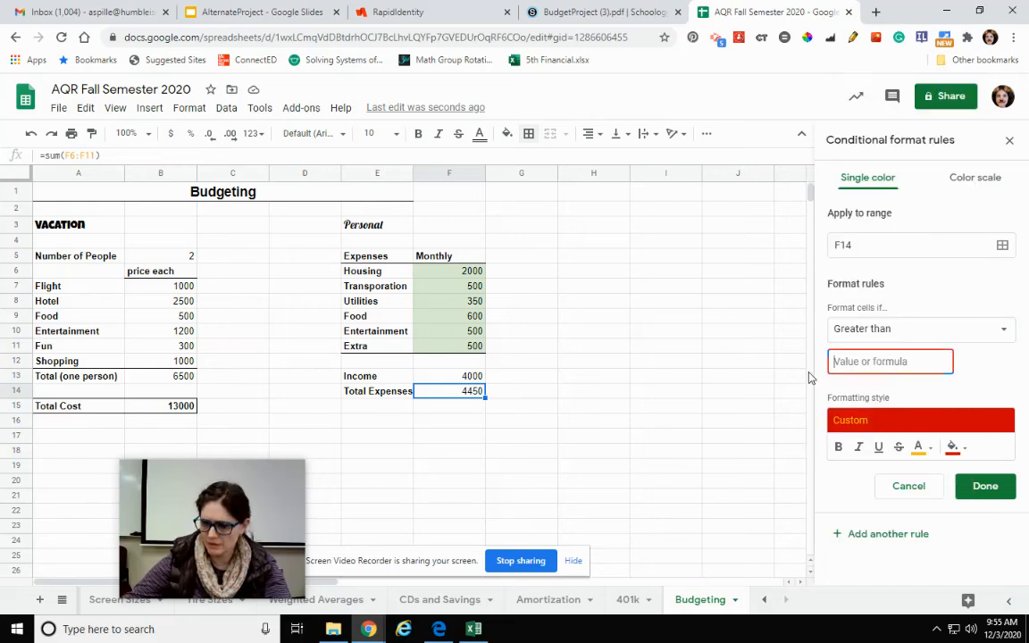
pyautogui.write('=')
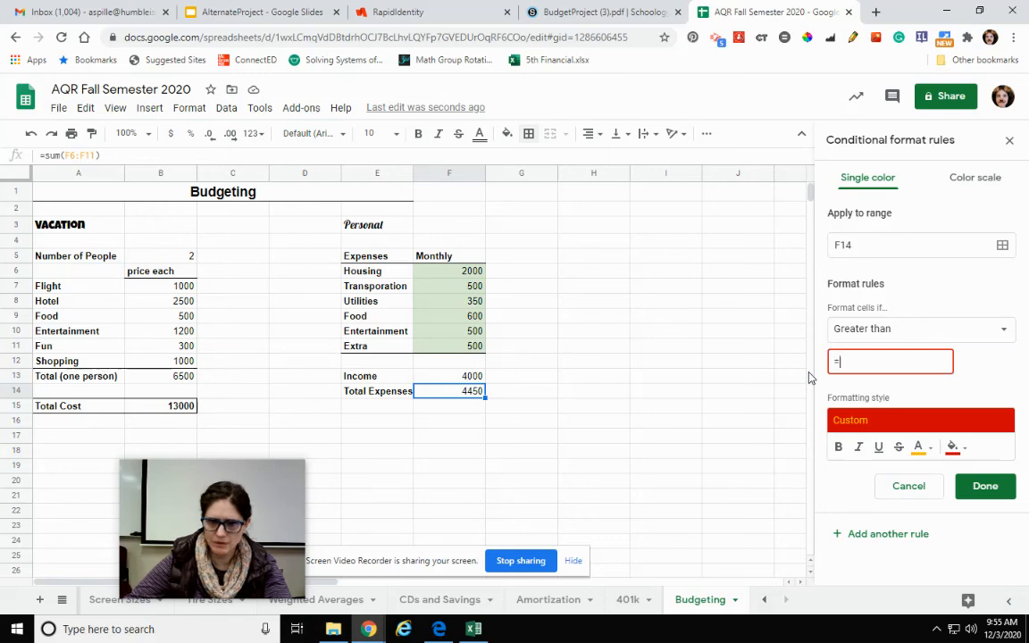
pyautogui.click(460, 379)
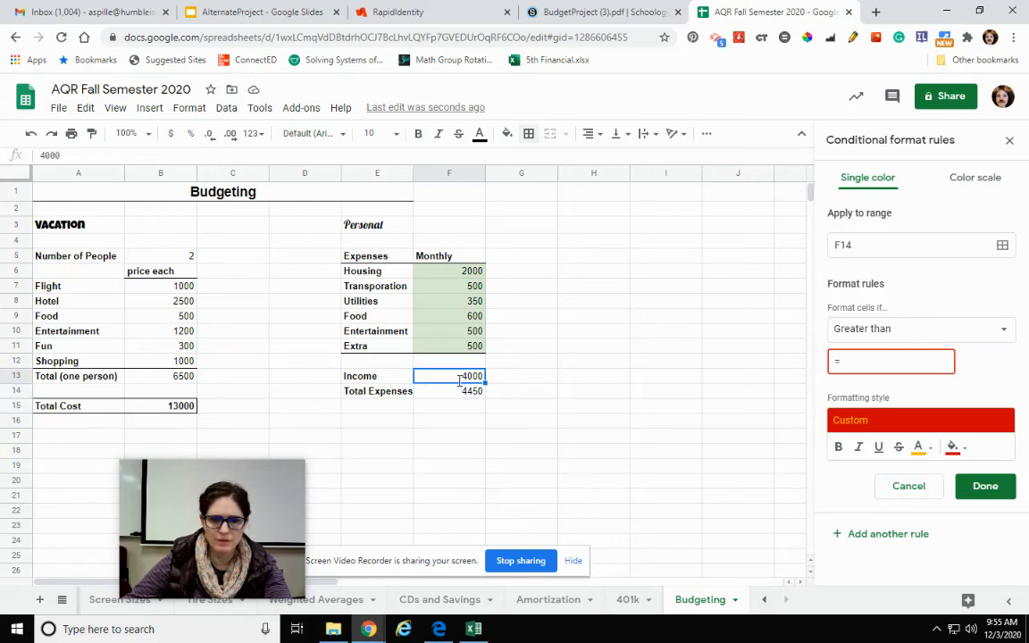
pyautogui.click(877, 361)
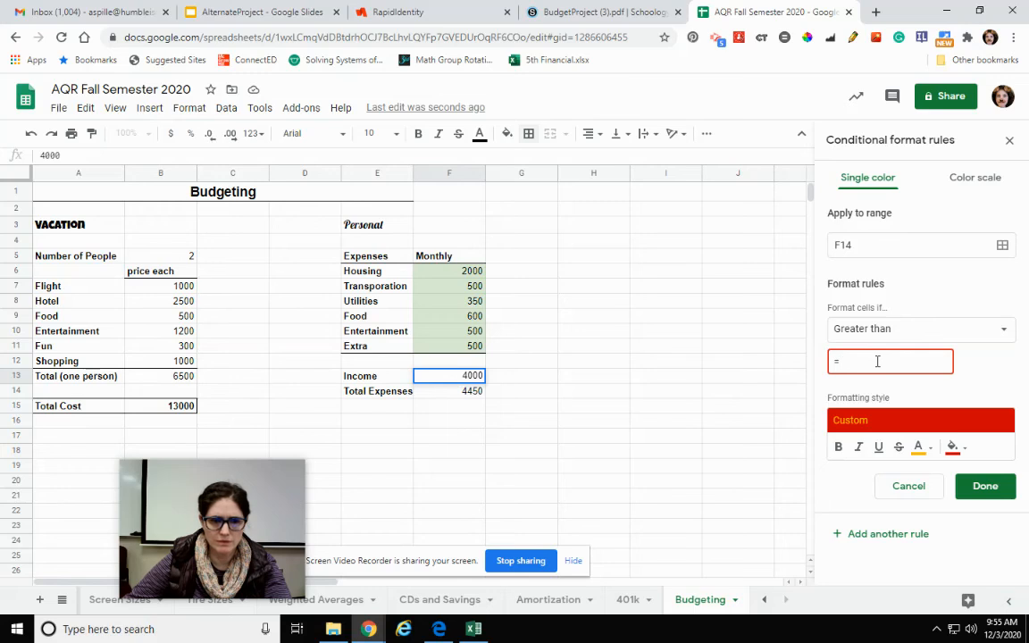
pyautogui.write('f13')
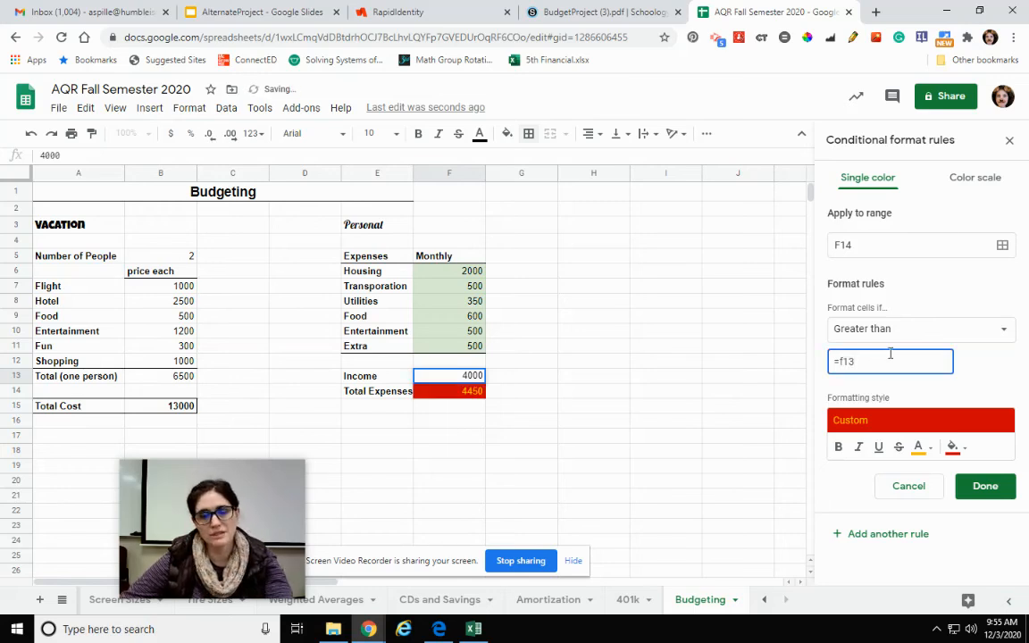
pyautogui.click(664, 416)
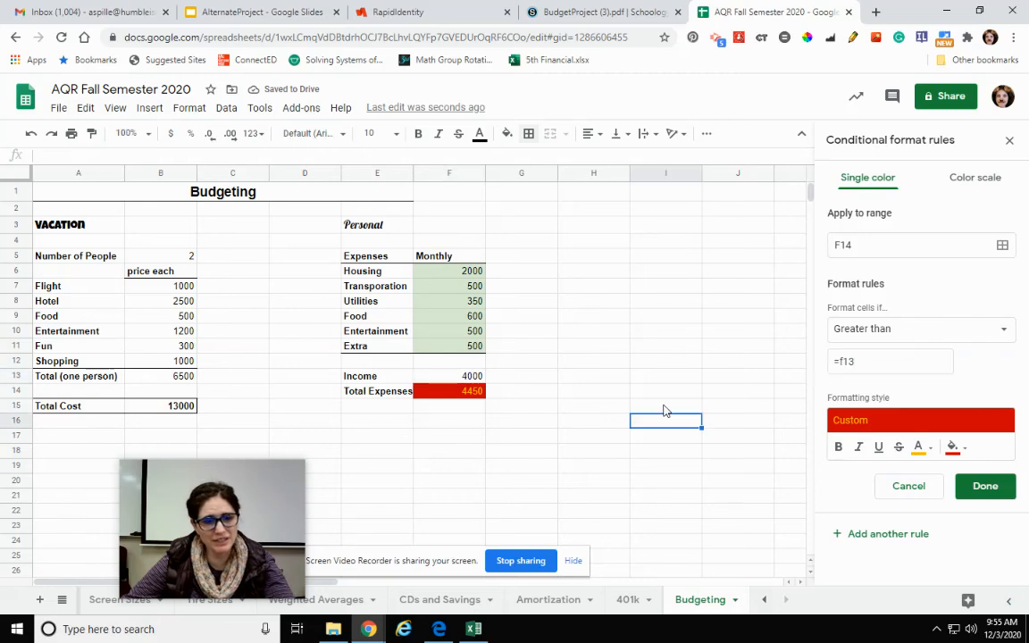
# - Set the monthly Housing expense in F6 to 1500
pyautogui.click(420, 271)
pyautogui.write('1500')
pyautogui.press('Return')
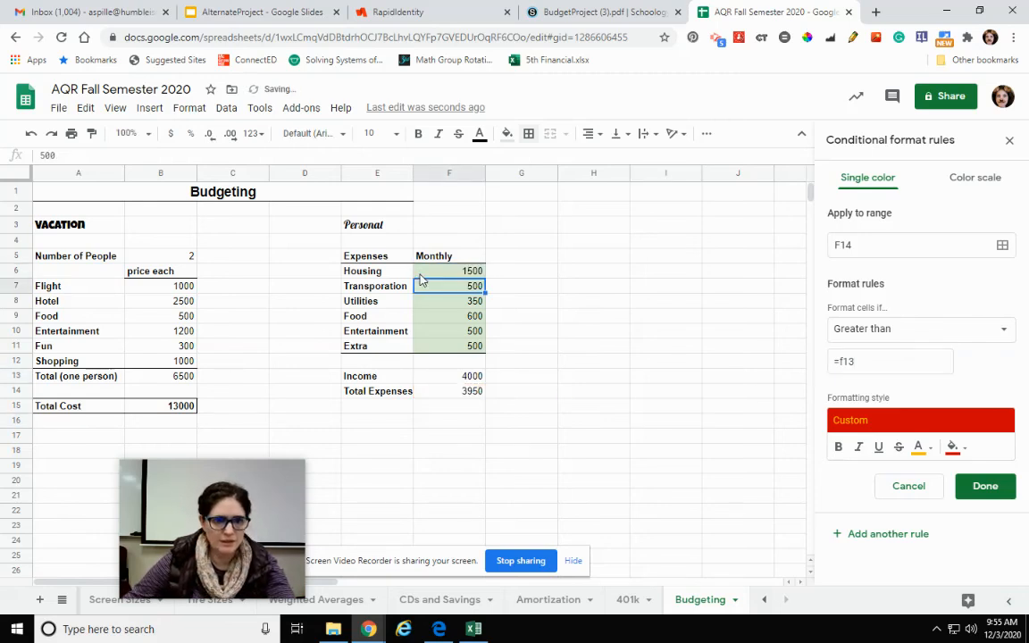
# - Review the F14 rule's formula against the income cell and set the Extra expense in F11 to 700
pyautogui.click(454, 391)
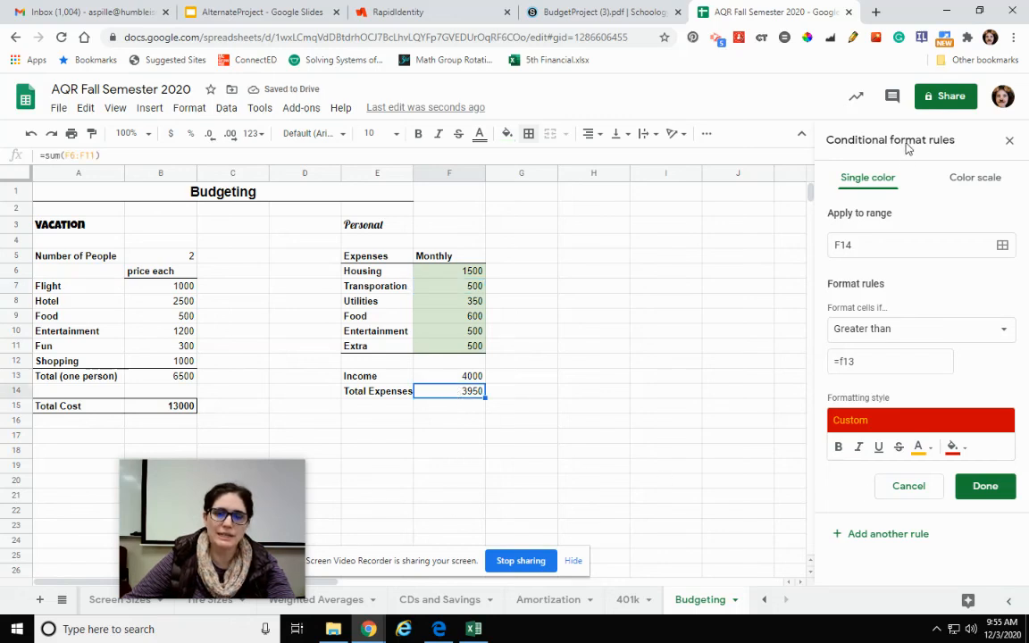
pyautogui.click(875, 362)
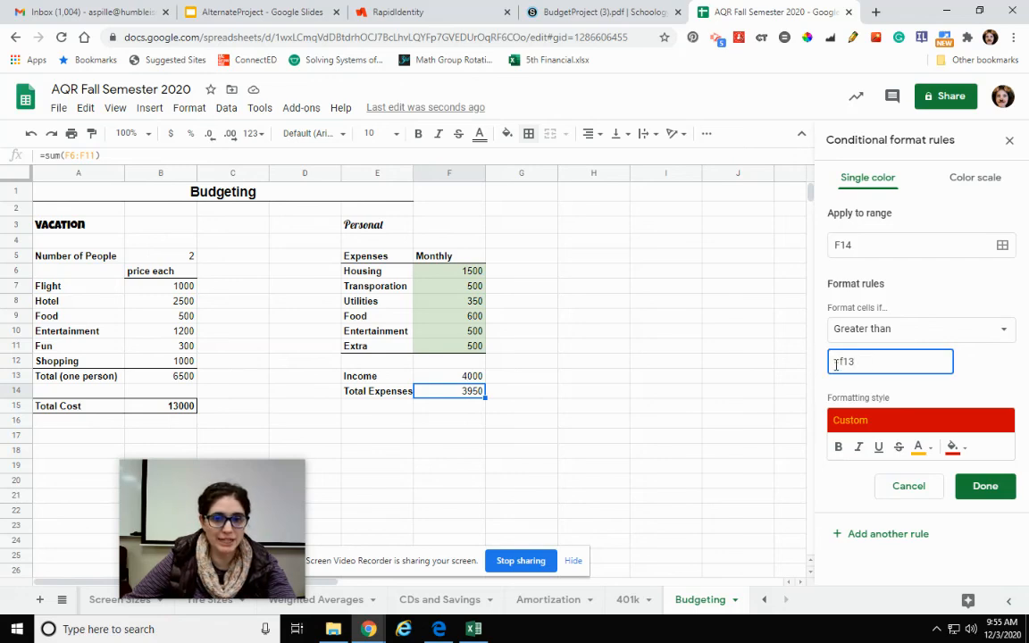
pyautogui.click(436, 379)
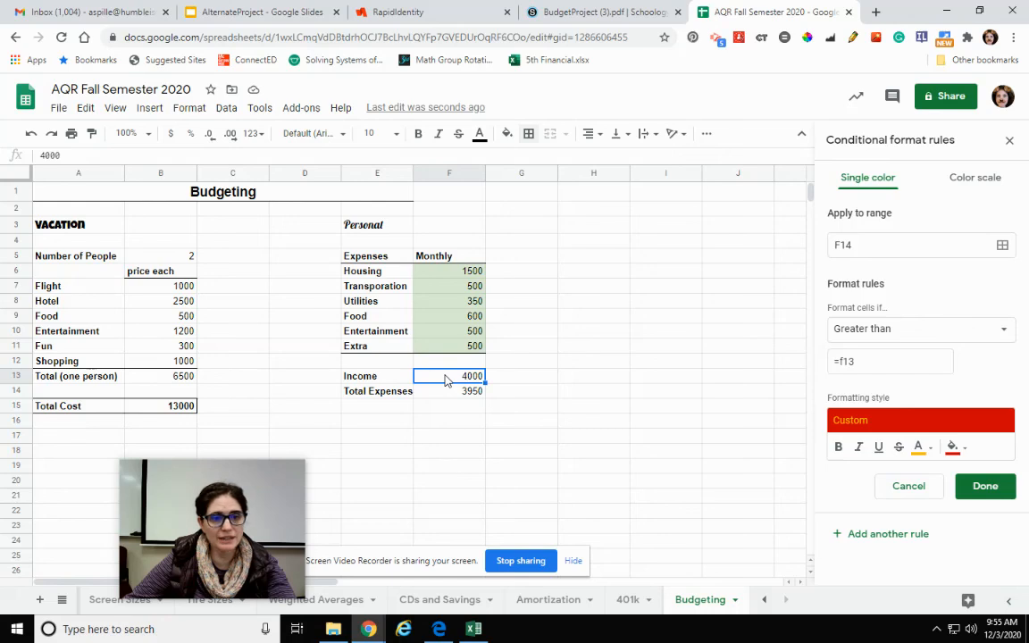
pyautogui.click(451, 344)
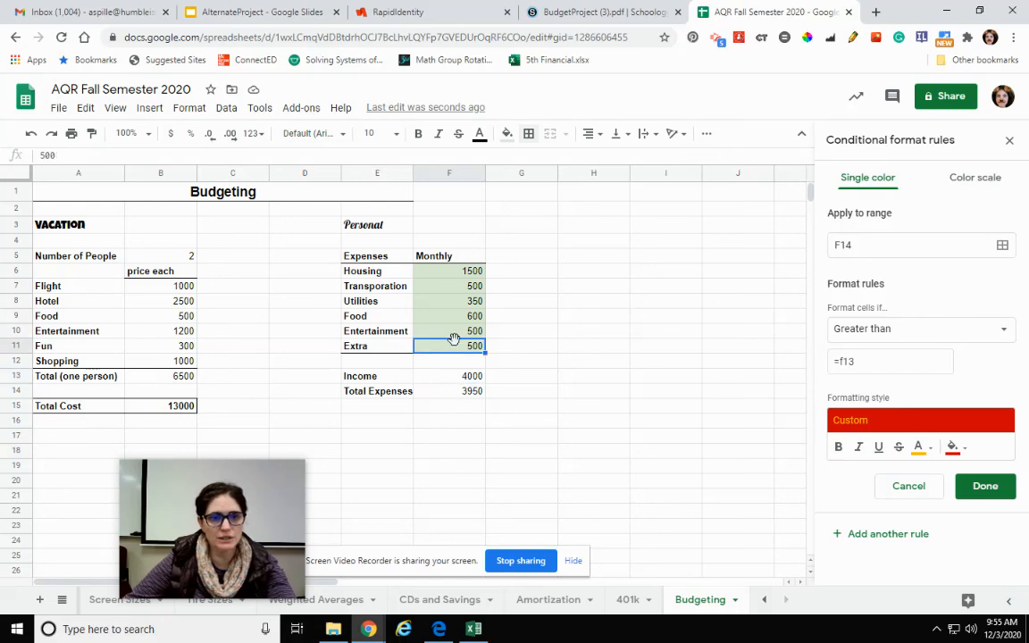
pyautogui.write('700')
pyautogui.press('Return')
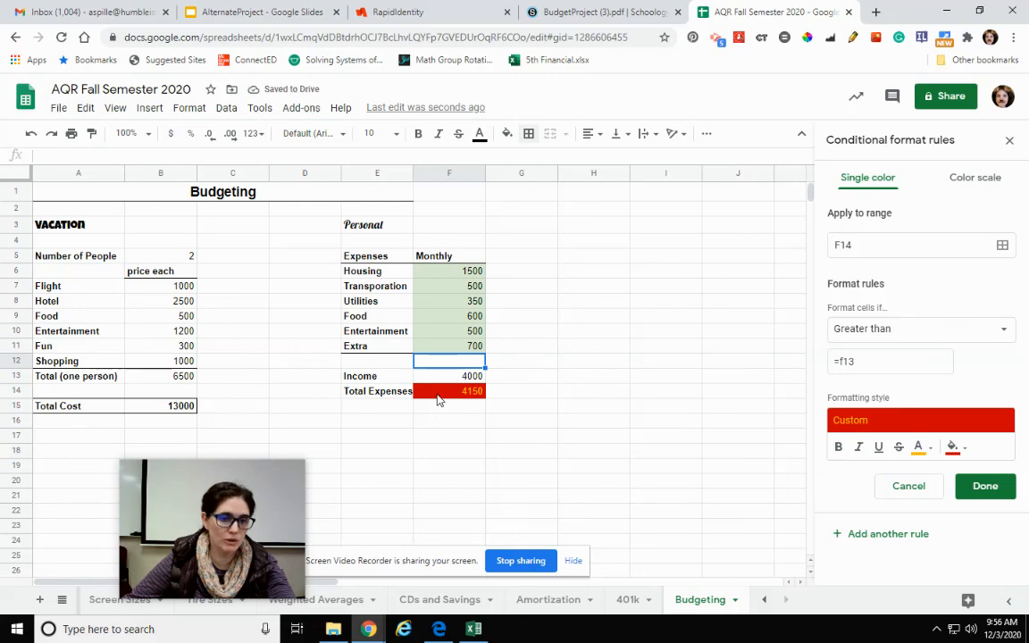
# - Close the conditional formatting rules and select an empty cell away from the budget
pyautogui.click(576, 405)
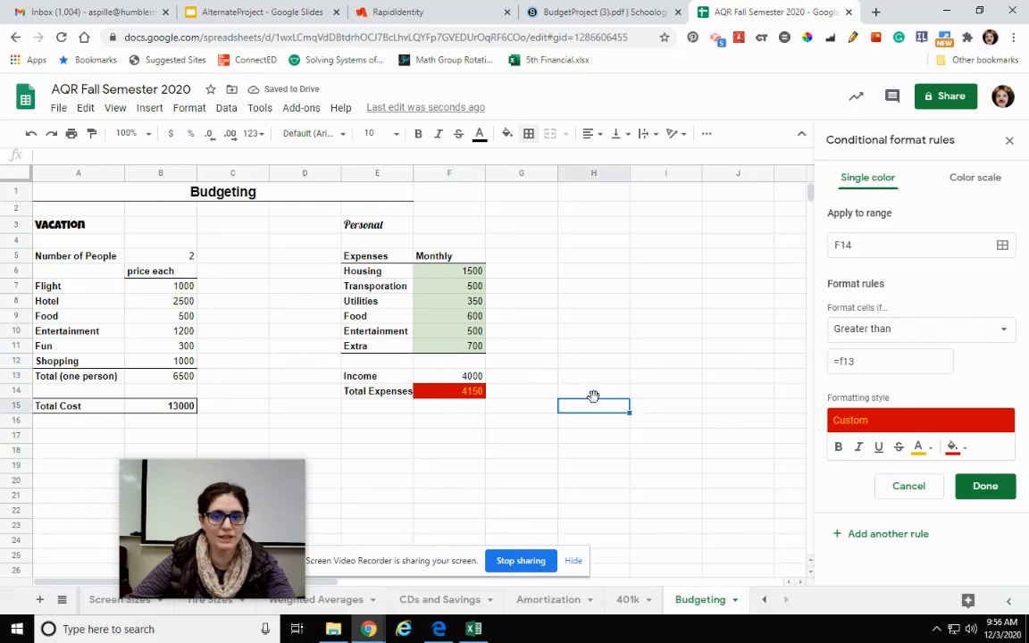
pyautogui.click(1006, 143)
pyautogui.moveTo(197, 514); pyautogui.dragTo(864, 440)
pyautogui.click(553, 490)
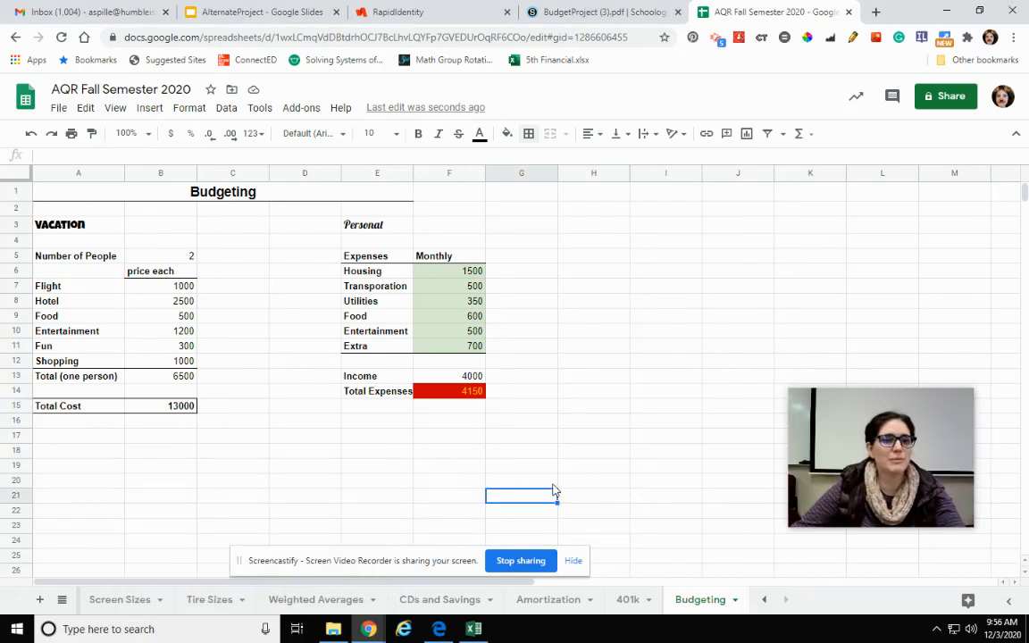